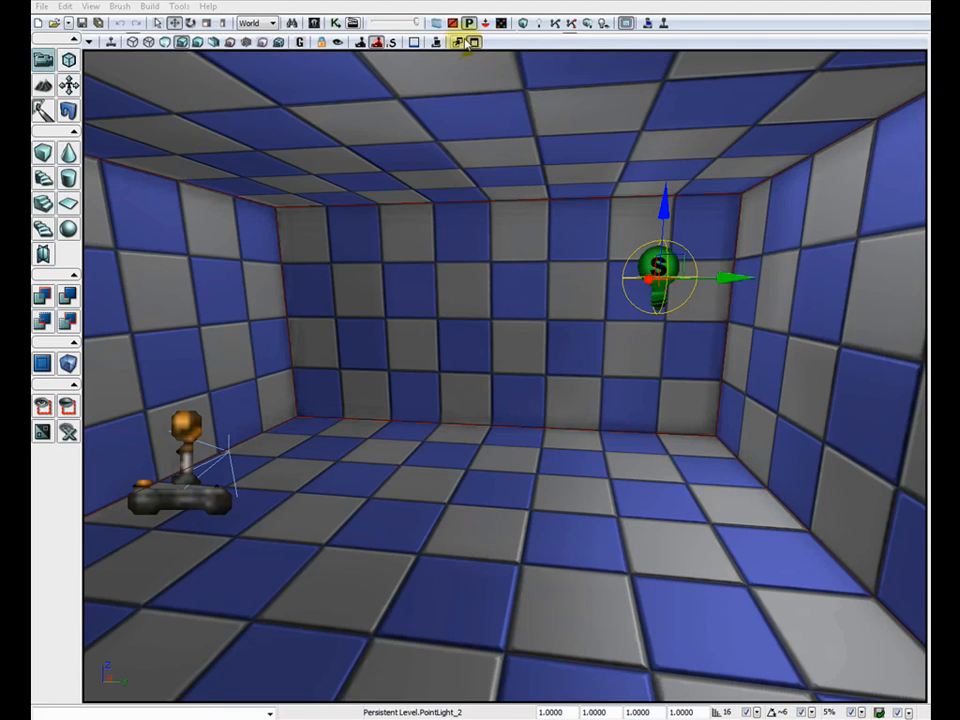
# - Restore the four-viewport layout and build a cube builder brush with X 256, Y 256 and Z 240
pyautogui.click(474, 42)
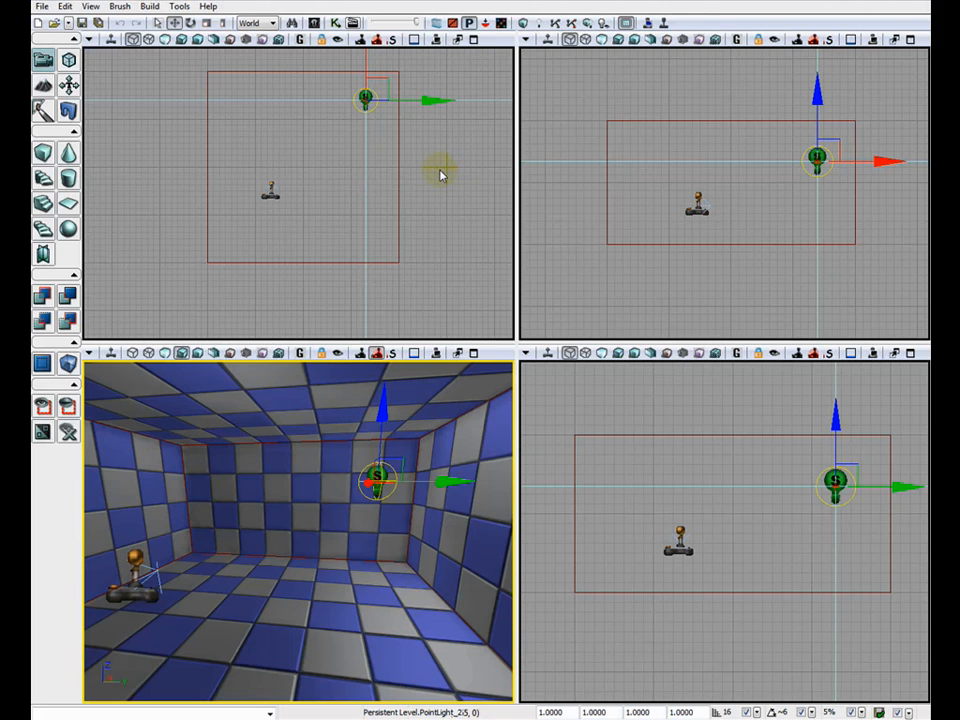
pyautogui.rightClick(45, 158)
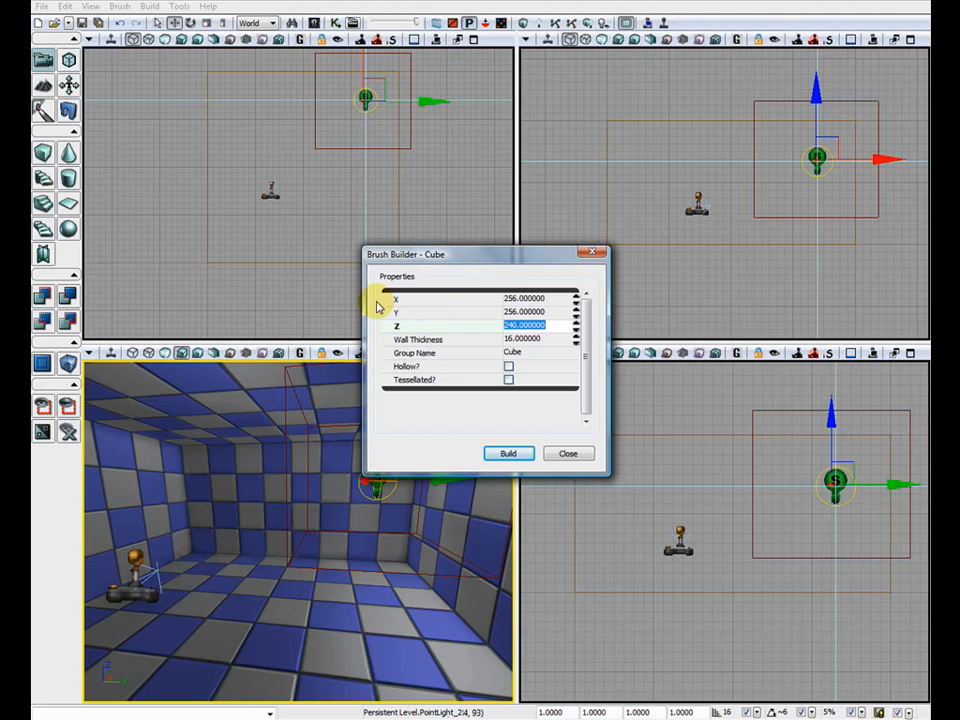
pyautogui.click(547, 300)
pyautogui.click(553, 313)
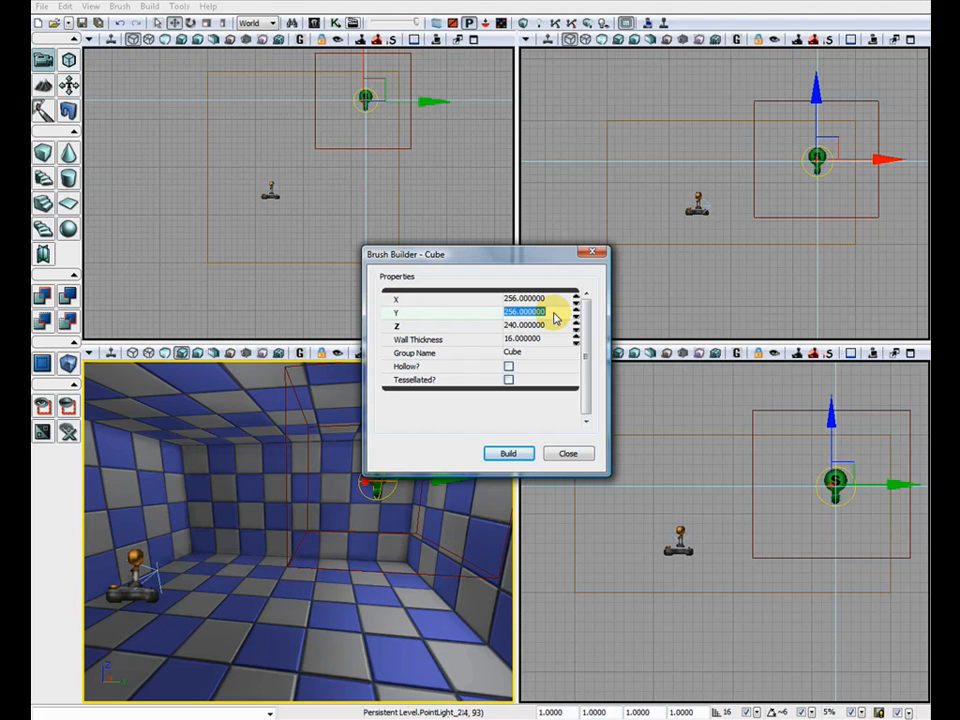
pyautogui.click(549, 328)
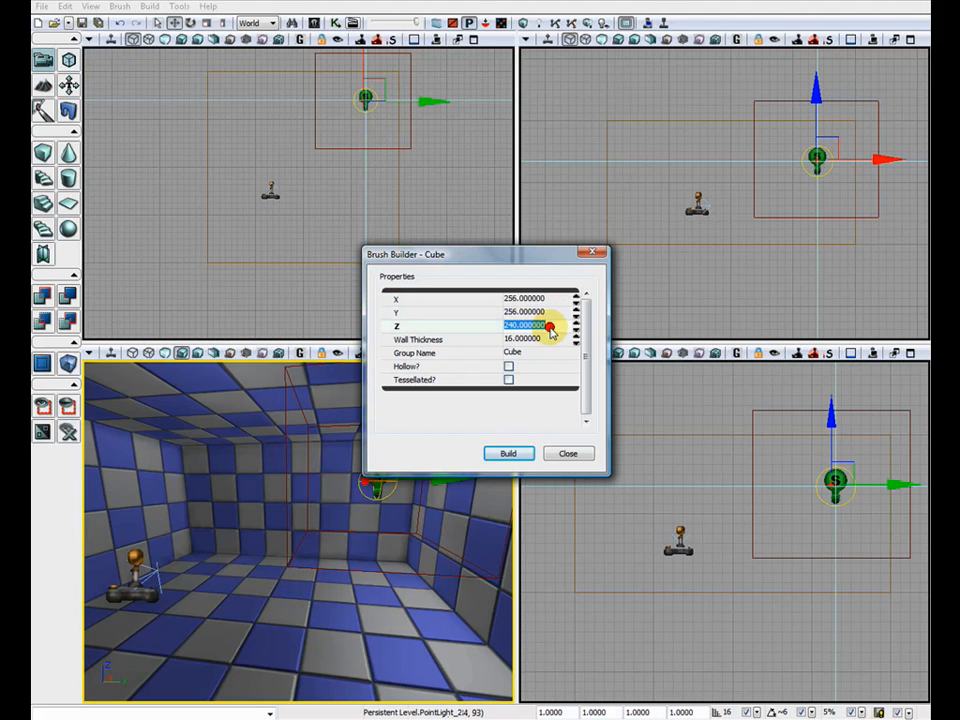
pyautogui.click(508, 454)
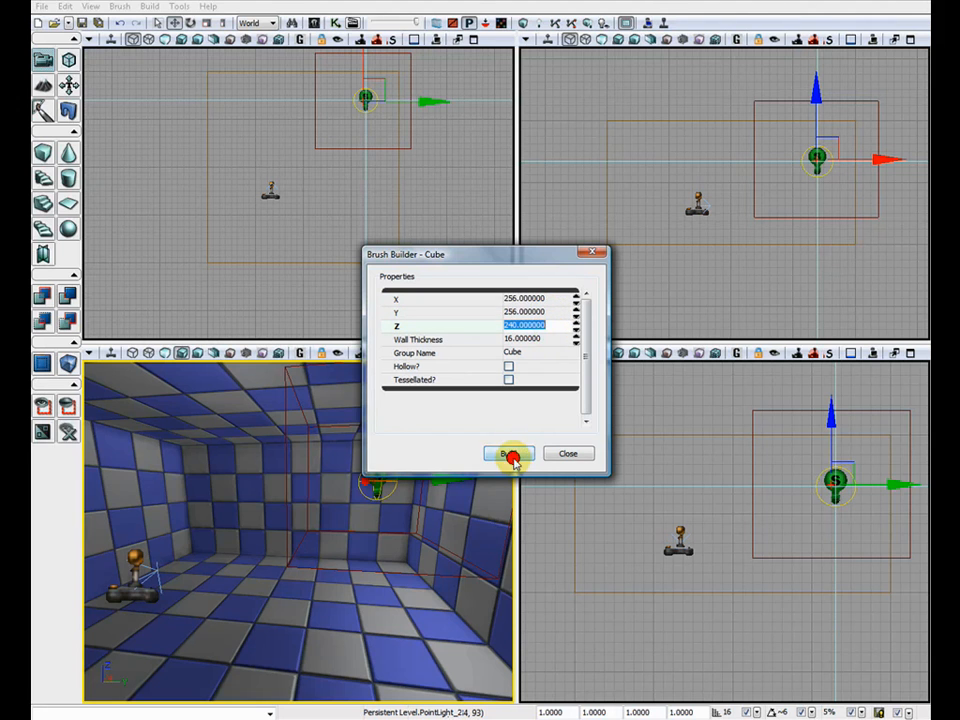
pyautogui.click(568, 454)
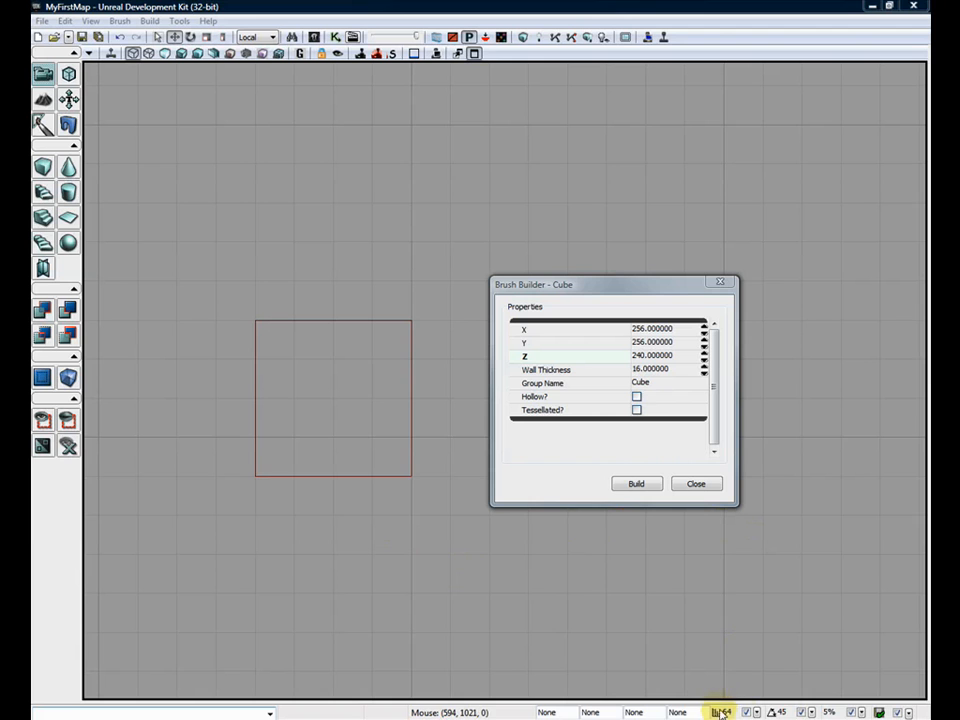
# - Set the drag grid to 128 and measure the cube brush's width against the grid squares in the top view
pyautogui.click(755, 712)
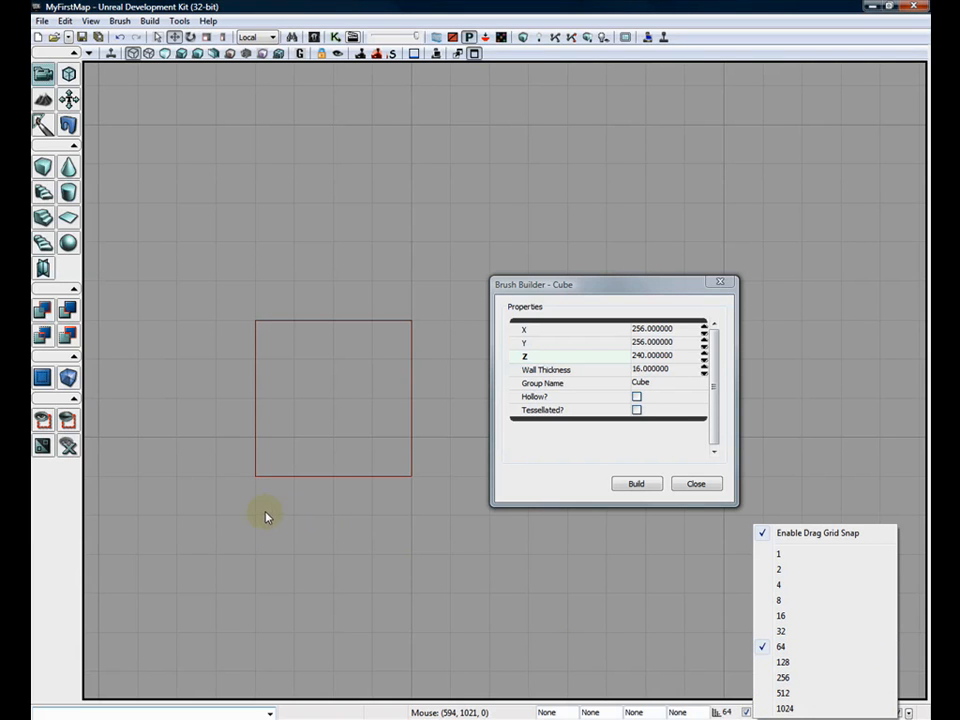
pyautogui.click(758, 662)
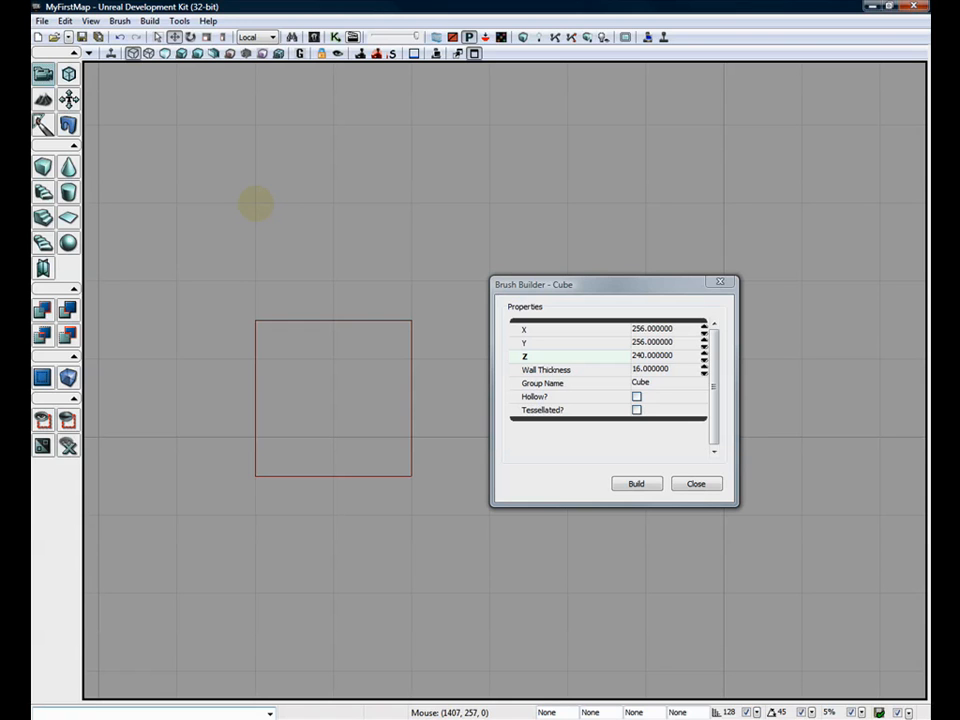
pyautogui.moveTo(256, 224); pyautogui.dragTo(257, 418, button='middle')
pyautogui.moveTo(266, 486); pyautogui.dragTo(412, 177, button='middle')
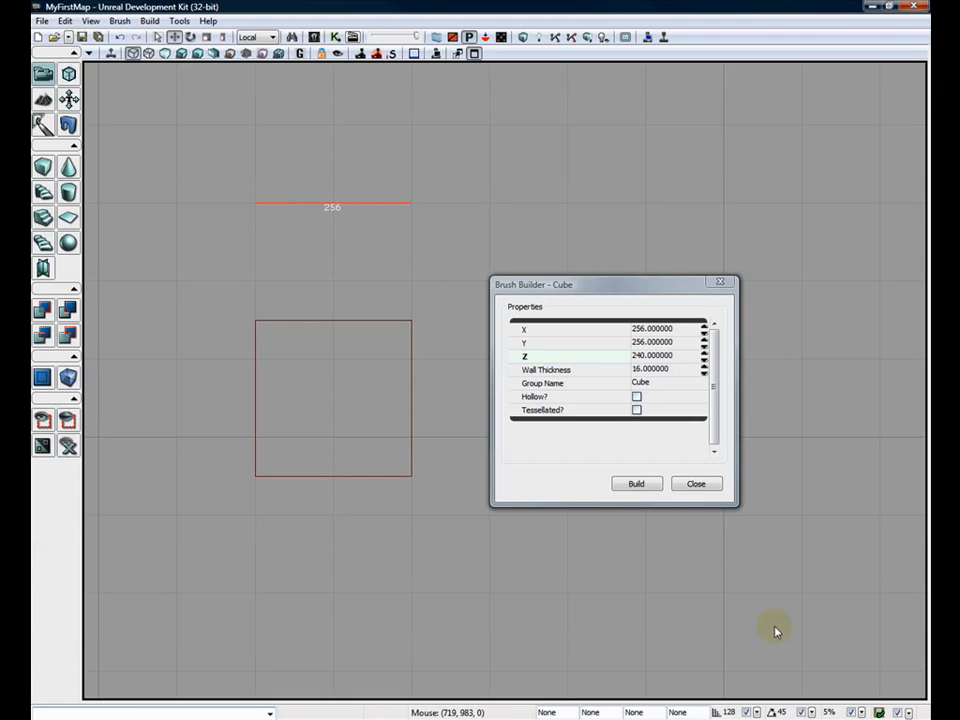
# - Set the drag grid snap to 16, leaving the rotation snap options as they are
pyautogui.click(812, 712)
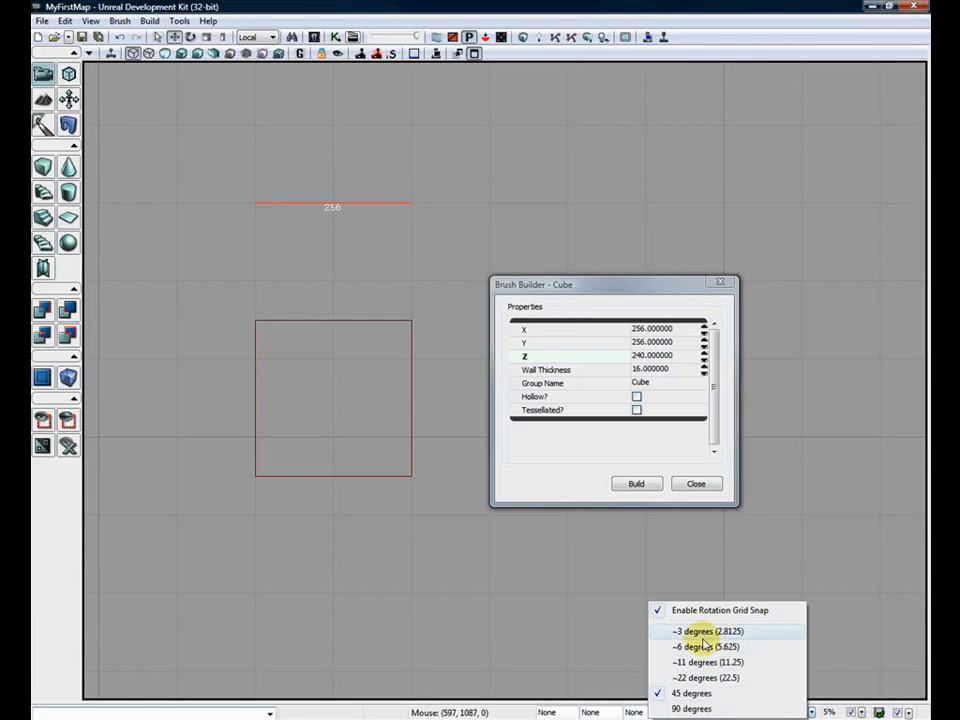
pyautogui.click(845, 625)
pyautogui.click(755, 712)
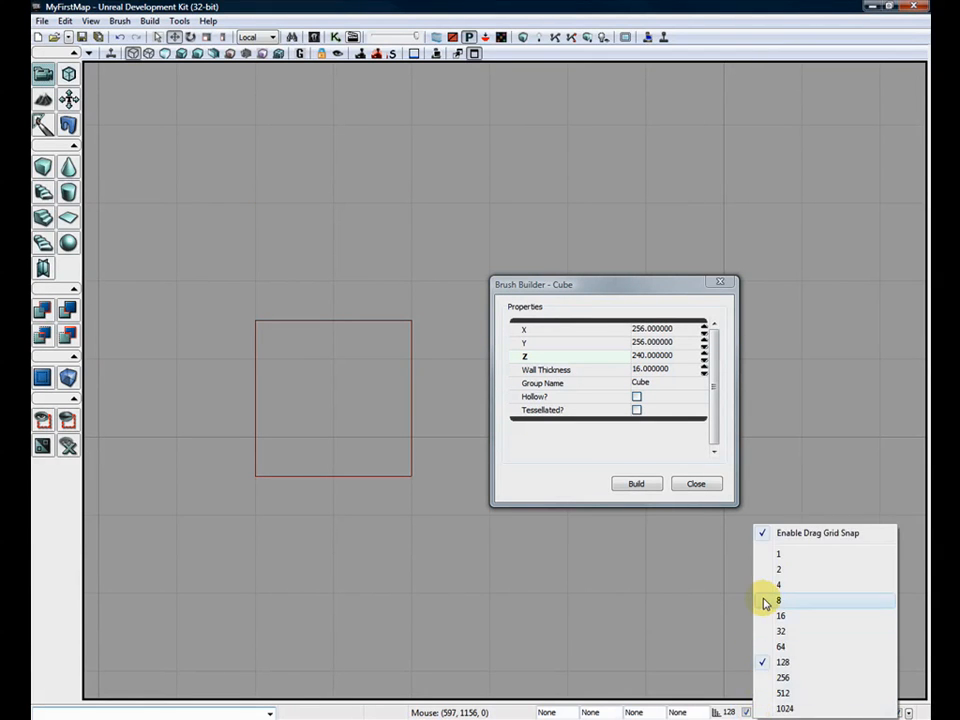
pyautogui.click(768, 619)
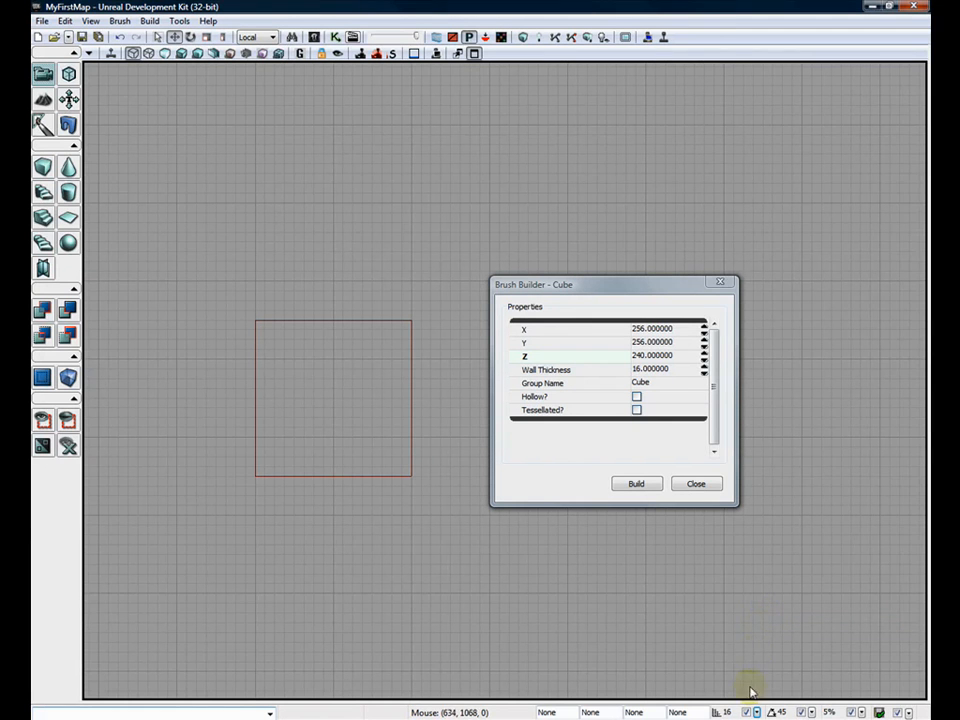
# - Move the cube brush around the top view along single axes and along both axes at once
pyautogui.click(337, 320)
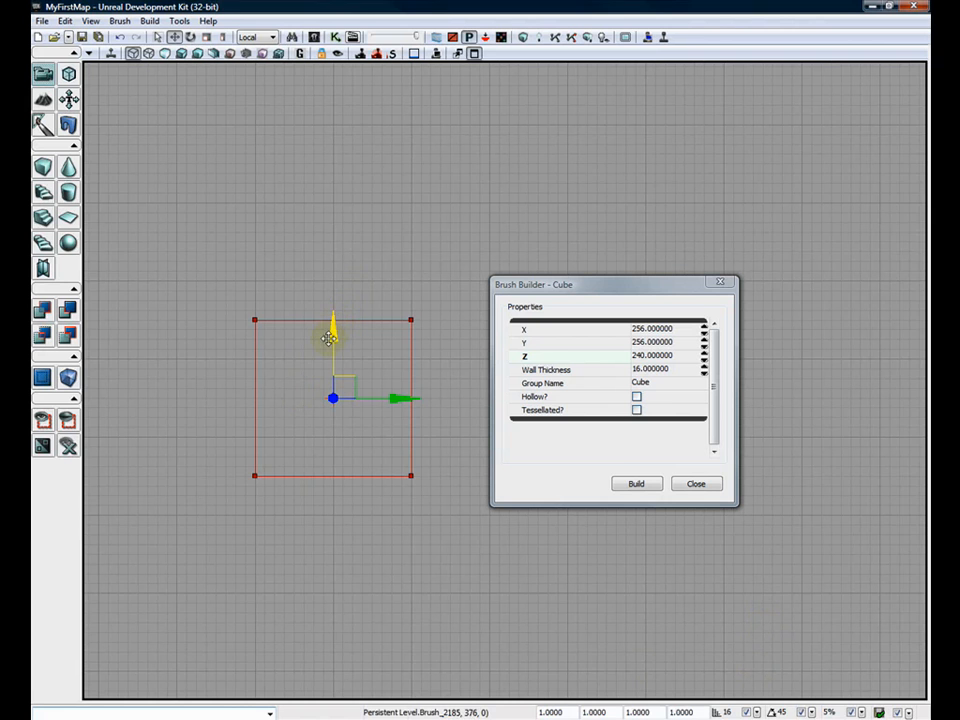
pyautogui.moveTo(330, 335); pyautogui.dragTo(336, 197)
pyautogui.moveTo(396, 251); pyautogui.dragTo(478, 254)
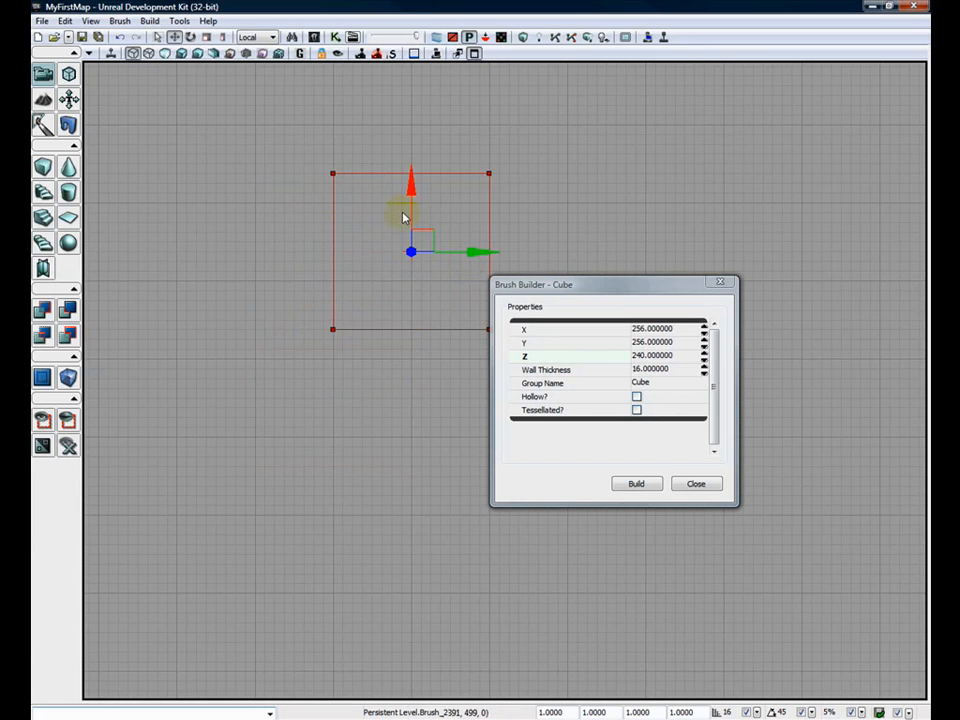
pyautogui.moveTo(424, 236)
pyautogui.mouseDown()
pyautogui.moveTo(352, 305)
pyautogui.moveTo(363, 355)
pyautogui.moveTo(344, 355)
pyautogui.moveTo(354, 346)
pyautogui.mouseUp()
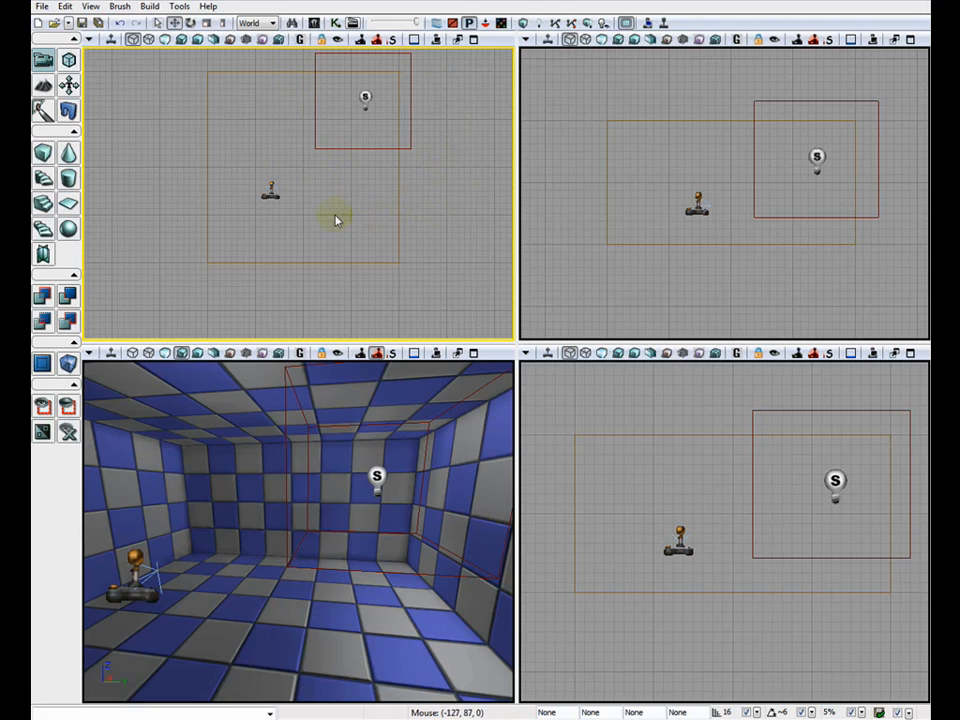
# - Select the cube brush and move it so one side lies flush against the outside of the room's side wall
pyautogui.click(157, 24)
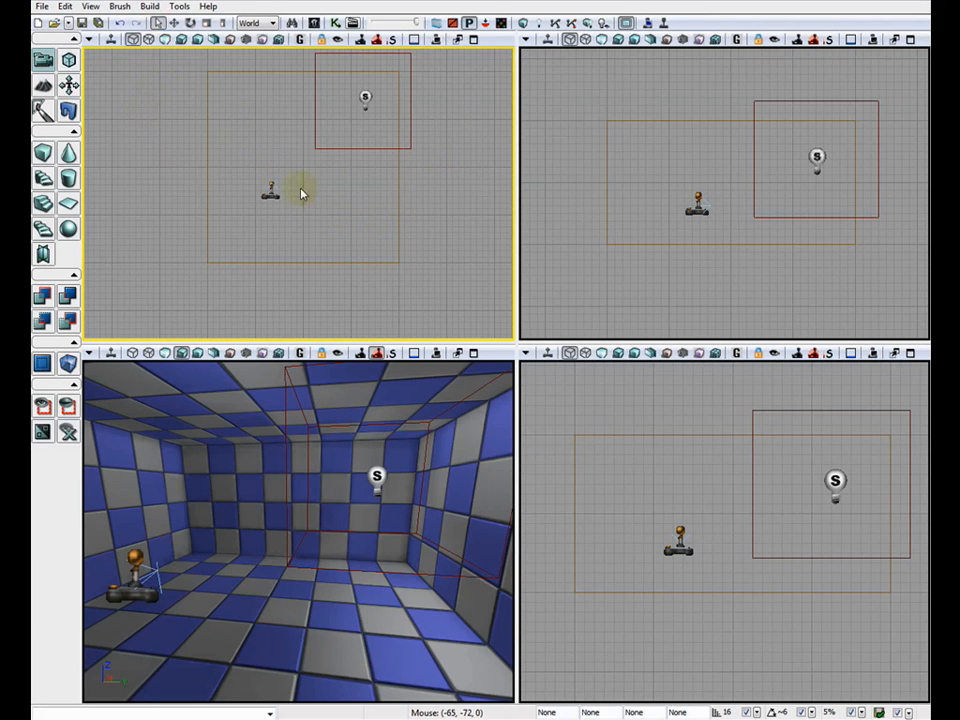
pyautogui.click(369, 148)
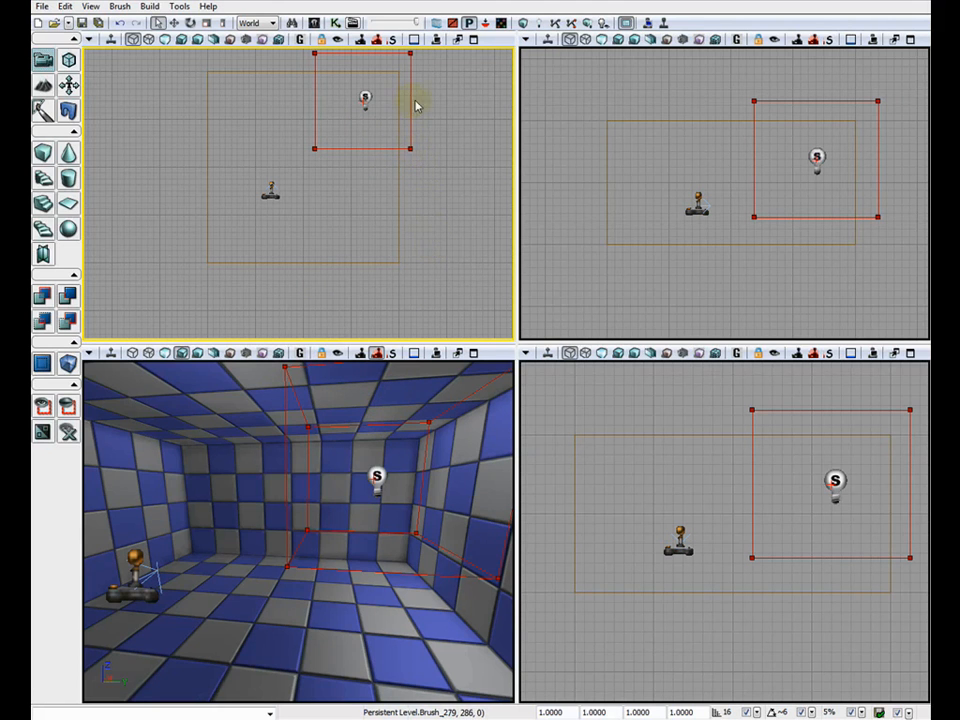
pyautogui.click(174, 24)
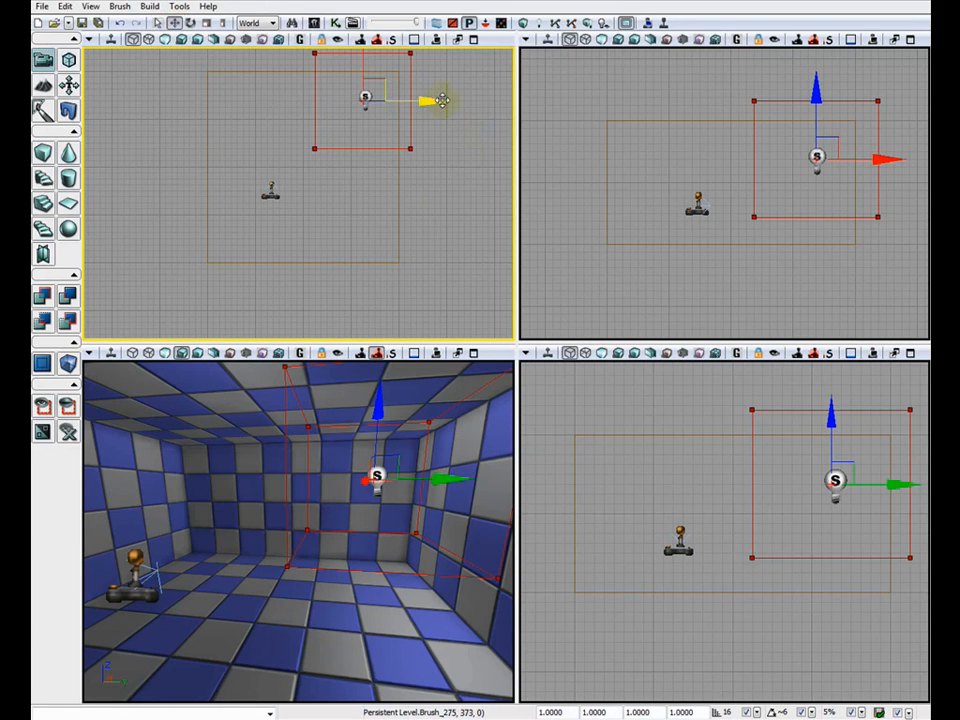
pyautogui.moveTo(437, 104)
pyautogui.mouseDown()
pyautogui.moveTo(498, 113)
pyautogui.moveTo(439, 118)
pyautogui.mouseUp()
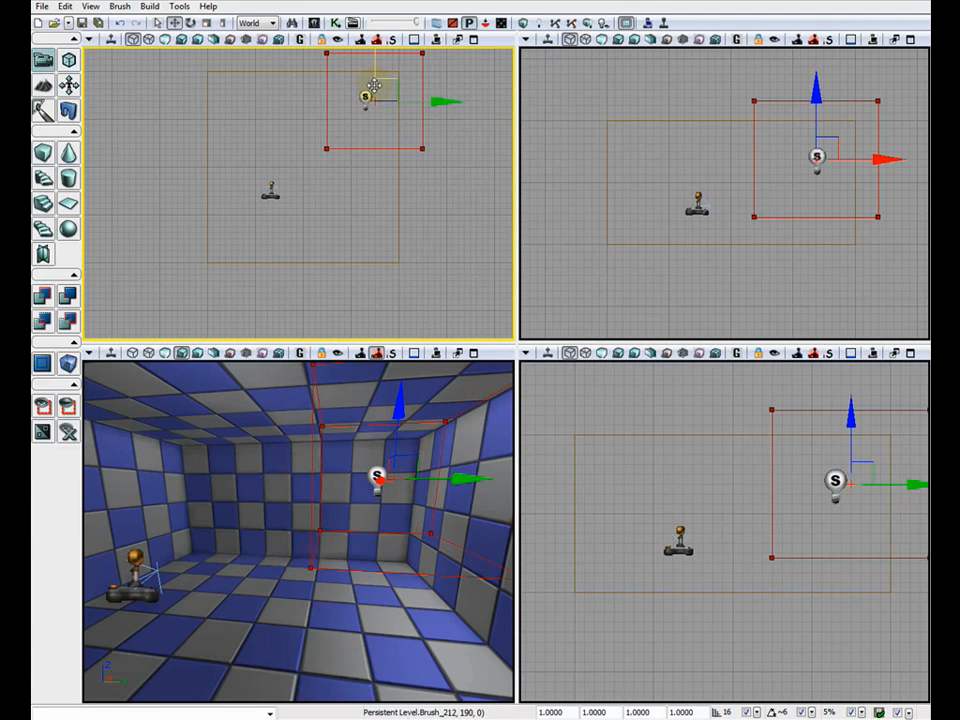
pyautogui.moveTo(369, 64)
pyautogui.mouseDown()
pyautogui.moveTo(368, 160)
pyautogui.moveTo(366, 101)
pyautogui.mouseUp()
pyautogui.moveTo(444, 180)
pyautogui.mouseDown()
pyautogui.moveTo(497, 180)
pyautogui.moveTo(458, 128)
pyautogui.moveTo(400, 188)
pyautogui.moveTo(289, 150)
pyautogui.moveTo(304, 90)
pyautogui.moveTo(446, 111)
pyautogui.moveTo(402, 184)
pyautogui.moveTo(349, 165)
pyautogui.moveTo(481, 147)
pyautogui.moveTo(471, 144)
pyautogui.mouseUp()
pyautogui.moveTo(464, 145); pyautogui.dragTo(416, 154)
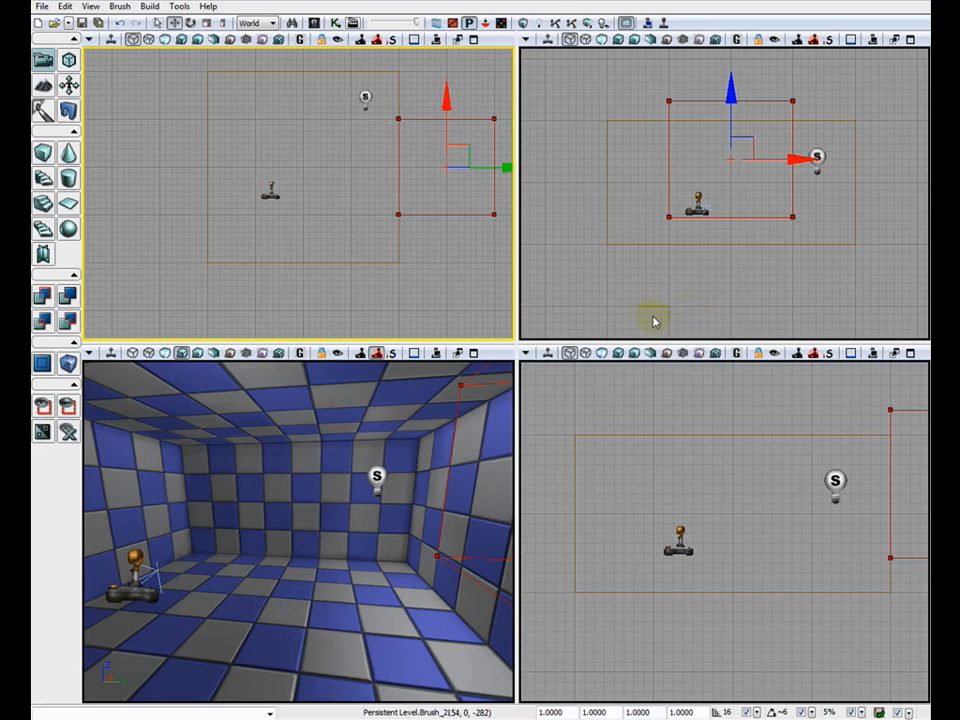
# - Lower the cube brush with the drag grid set to 8 so its base is flush with the room's floor
pyautogui.moveTo(725, 95)
pyautogui.mouseDown()
pyautogui.moveTo(732, 112)
pyautogui.moveTo(729, 101)
pyautogui.moveTo(736, 112)
pyautogui.moveTo(740, 101)
pyautogui.mouseUp()
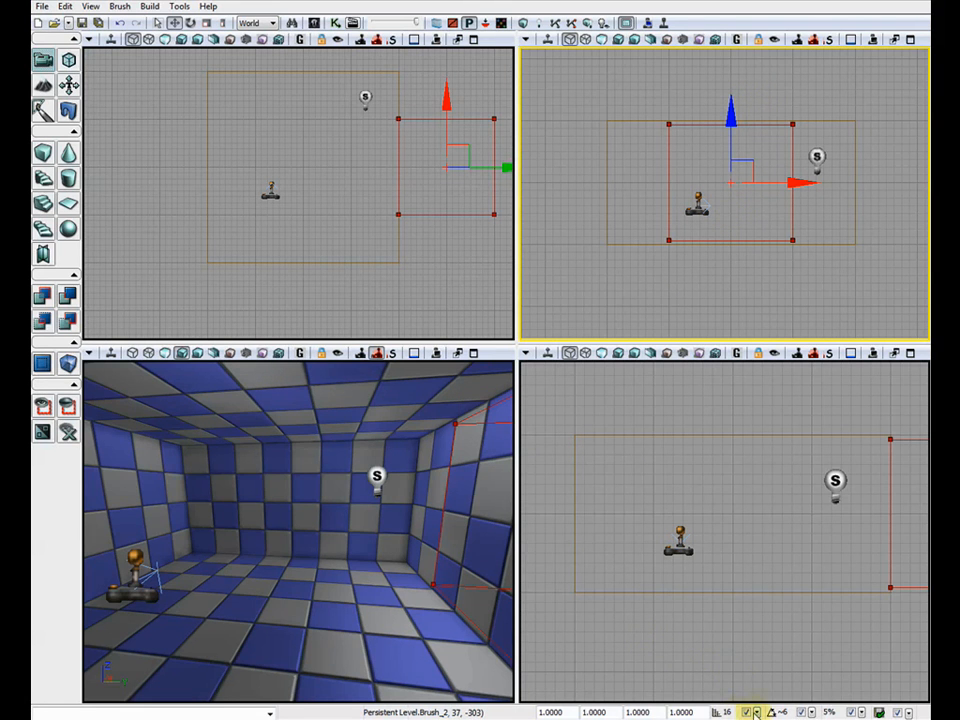
pyautogui.click(757, 712)
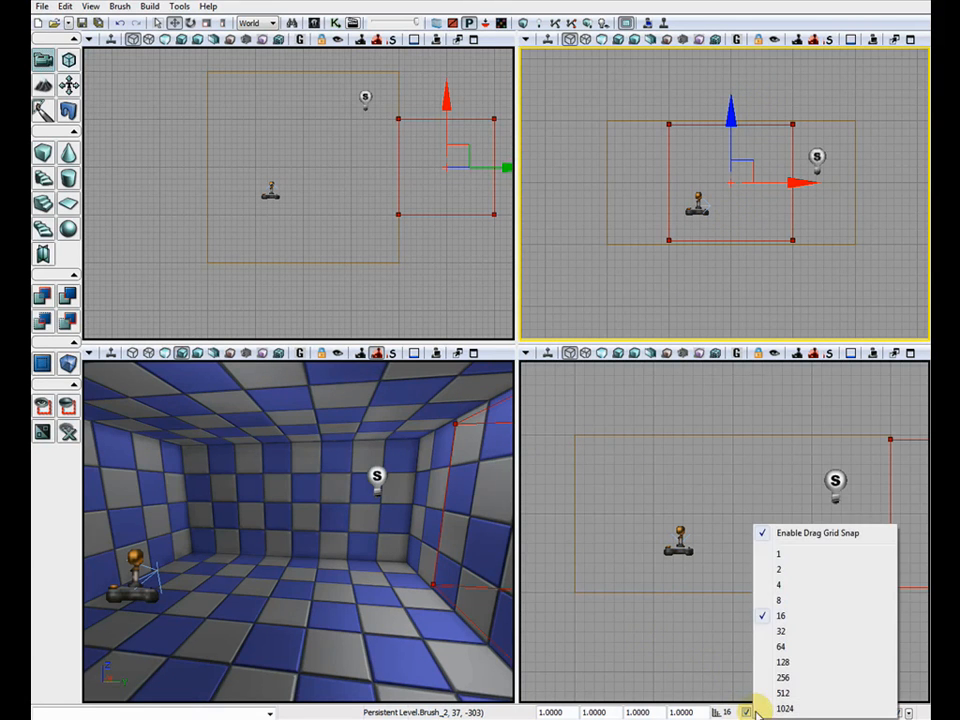
pyautogui.click(760, 600)
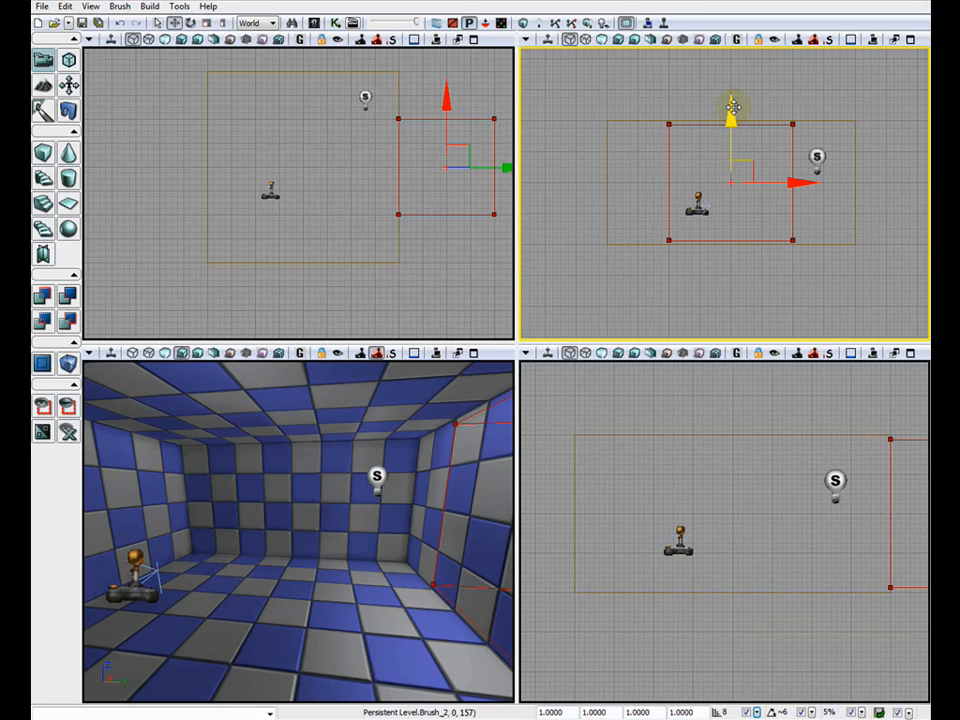
pyautogui.scroll(-2, 731, 110)
# - Try the cube brush overlapping the room's wall and sitting below its floor, and undo these moves
pyautogui.click(293, 508)
pyautogui.moveTo(293, 508); pyautogui.dragTo(419, 518)
pyautogui.moveTo(419, 518); pyautogui.dragTo(478, 520, button='middle')
pyautogui.moveTo(478, 520); pyautogui.dragTo(338, 514, button='right')
pyautogui.moveTo(338, 514)
pyautogui.mouseDown(button='middle')
pyautogui.moveTo(319, 502)
pyautogui.moveTo(342, 511)
pyautogui.moveTo(355, 504)
pyautogui.moveTo(261, 508)
pyautogui.mouseUp(button='middle')
pyautogui.moveTo(261, 508); pyautogui.dragTo(375, 507, button='right')
pyautogui.moveTo(375, 507)
pyautogui.mouseDown()
pyautogui.moveTo(327, 504)
pyautogui.moveTo(362, 511)
pyautogui.moveTo(352, 516)
pyautogui.mouseUp()
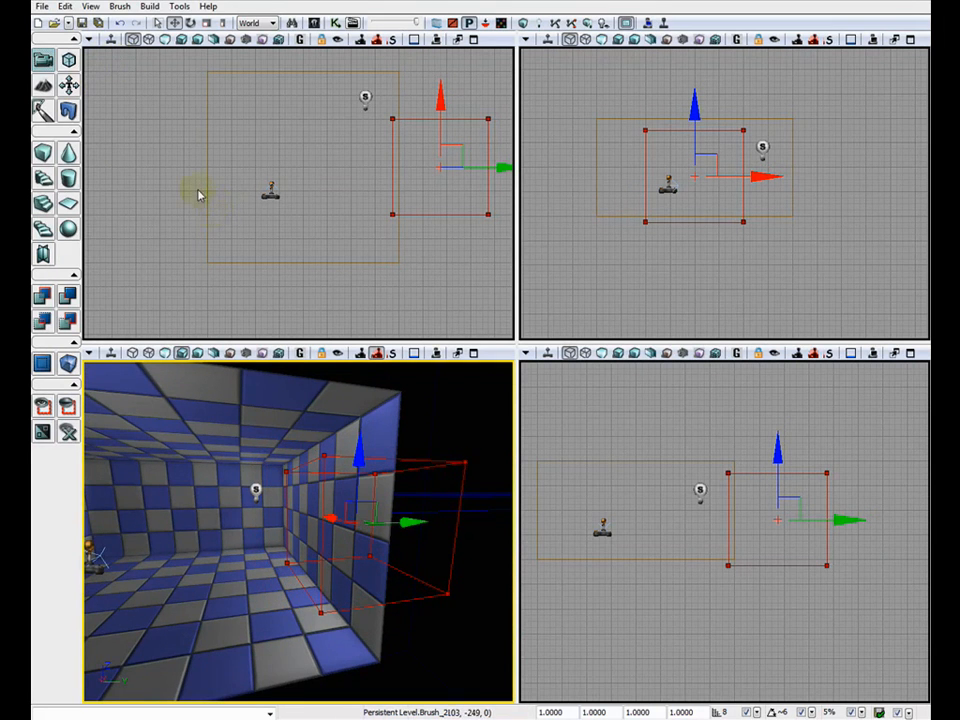
pyautogui.click(118, 23)
pyautogui.click(118, 23)
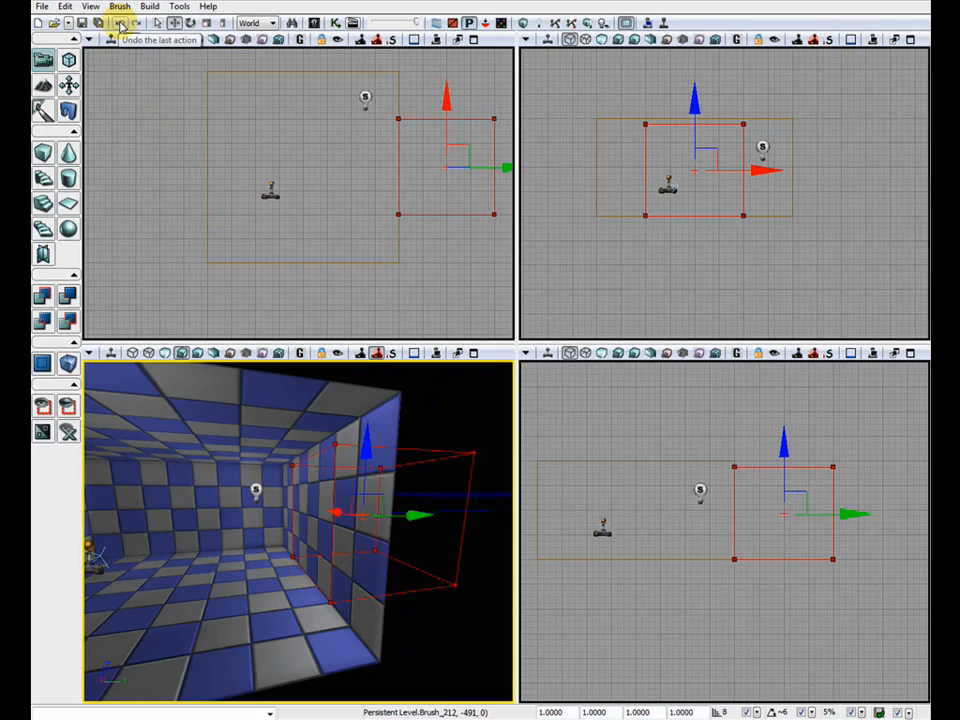
pyautogui.click(118, 23)
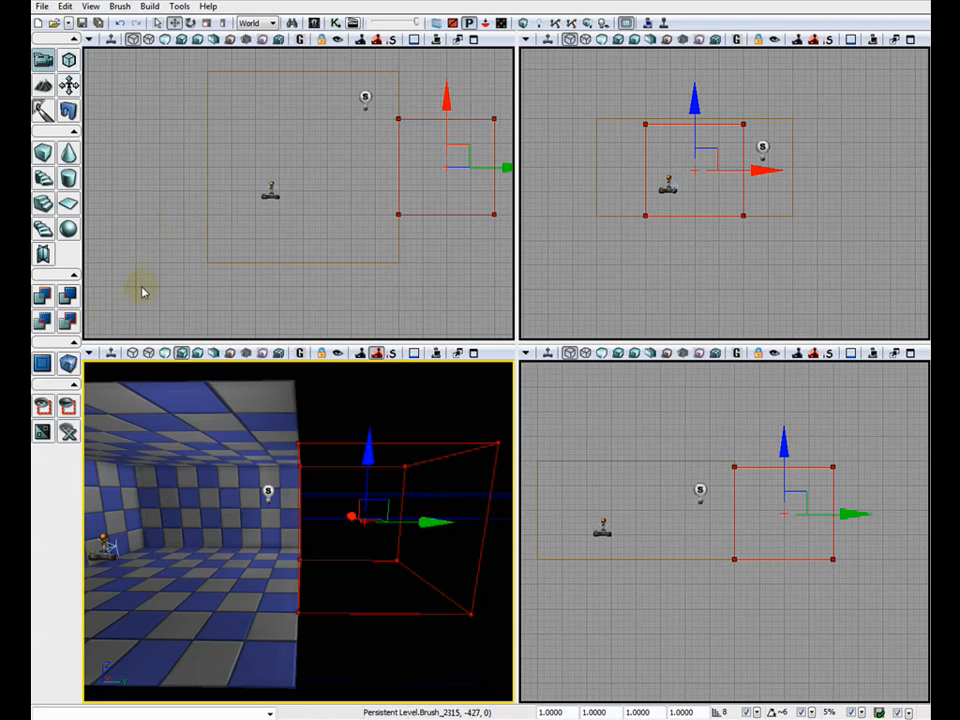
# - Subtract the cube brush from the level to carve a smaller room opening off the main room
pyautogui.click(68, 296)
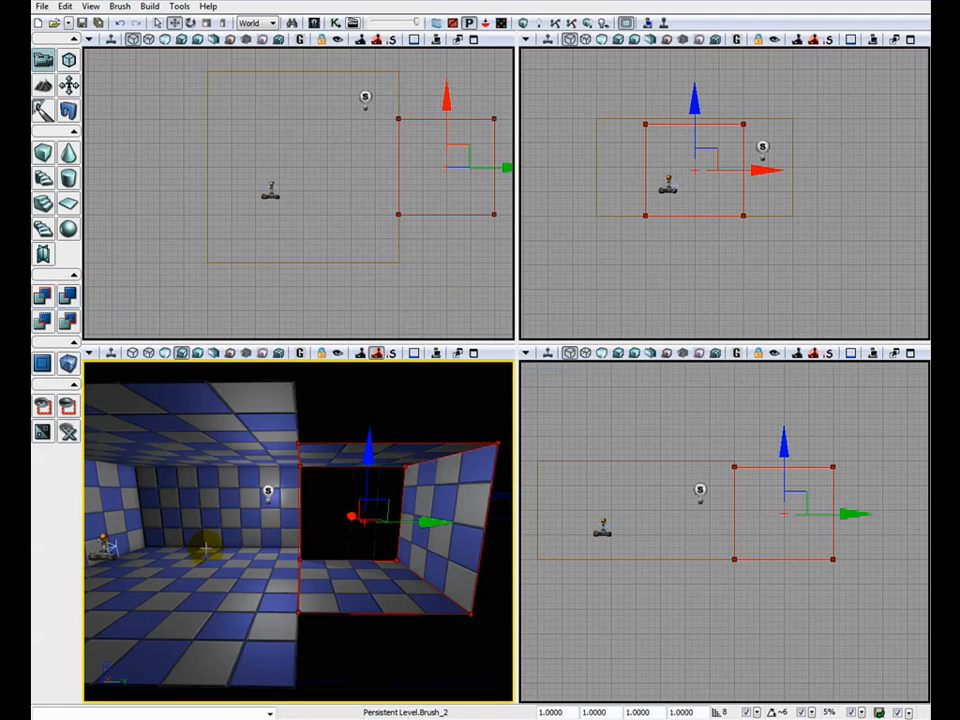
pyautogui.moveTo(208, 543); pyautogui.dragTo(117, 543, button='middle')
pyautogui.moveTo(117, 543); pyautogui.dragTo(216, 538, button='right')
pyautogui.moveTo(216, 538); pyautogui.dragTo(82, 567, button='middle')
pyautogui.moveTo(82, 567)
pyautogui.mouseDown()
pyautogui.moveTo(167, 540)
pyautogui.moveTo(176, 503)
pyautogui.moveTo(160, 472)
pyautogui.moveTo(166, 447)
pyautogui.mouseUp()
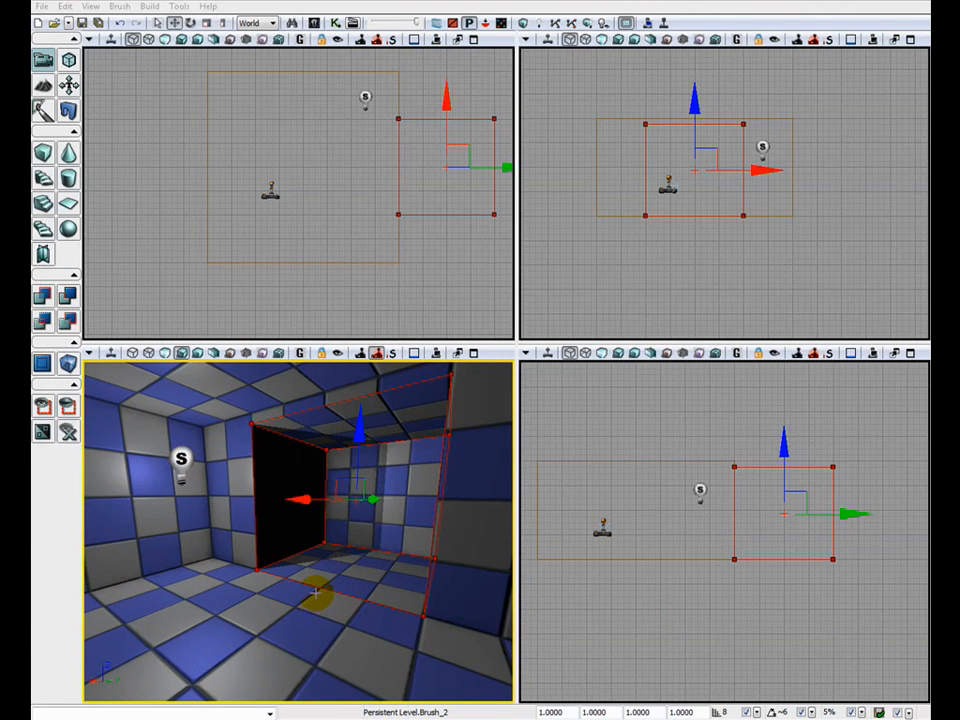
# - Add a point light in the small room, raise it above mid-height and centre it between the side walls
pyautogui.moveTo(310, 605)
pyautogui.mouseDown()
pyautogui.moveTo(328, 521)
pyautogui.moveTo(322, 540)
pyautogui.mouseUp()
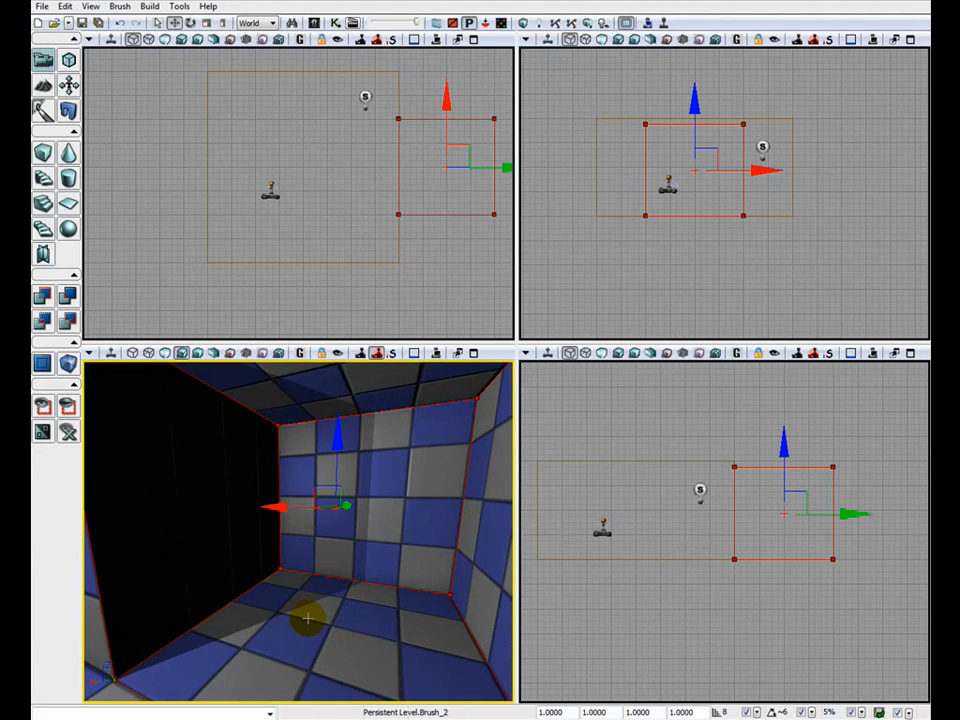
pyautogui.rightClick(308, 618)
pyautogui.moveTo(338, 563)
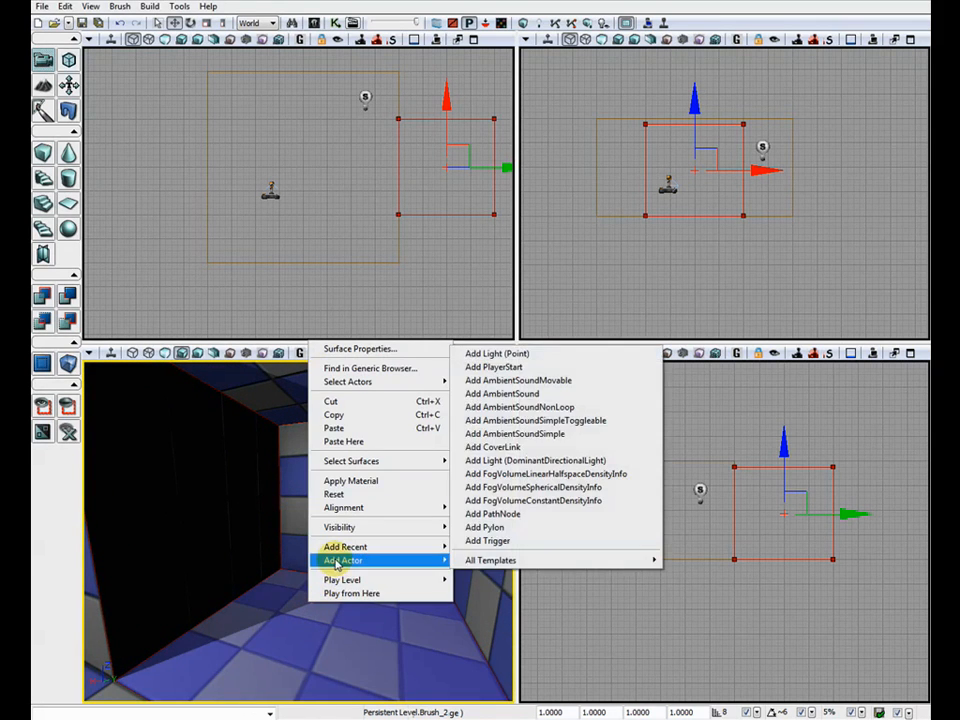
pyautogui.click(508, 357)
pyautogui.moveTo(308, 548); pyautogui.dragTo(308, 408)
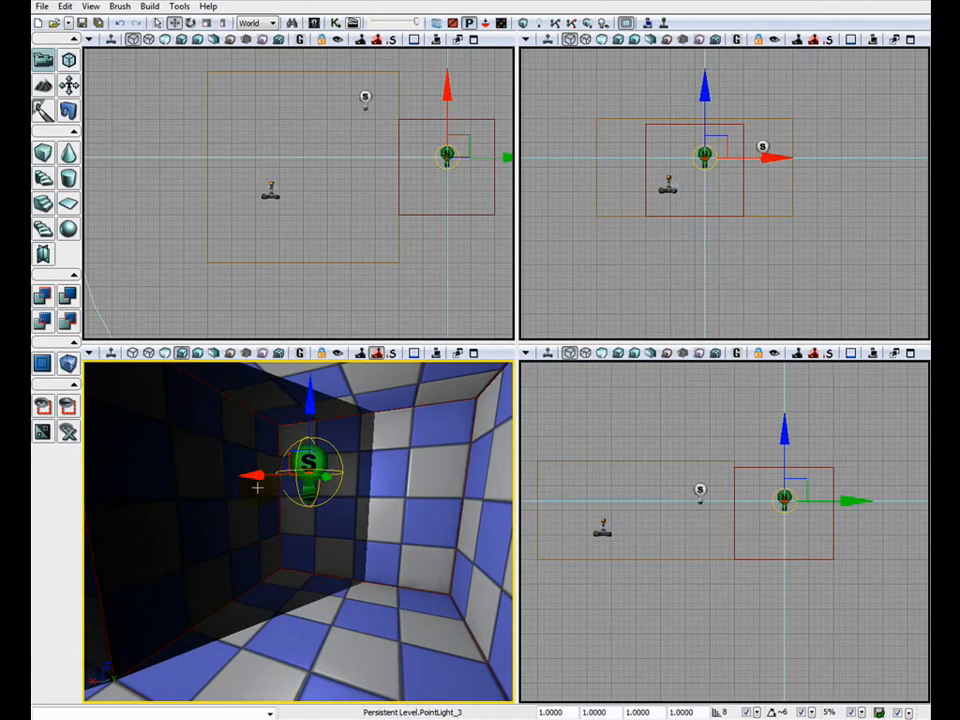
pyautogui.moveTo(256, 480); pyautogui.dragTo(279, 479)
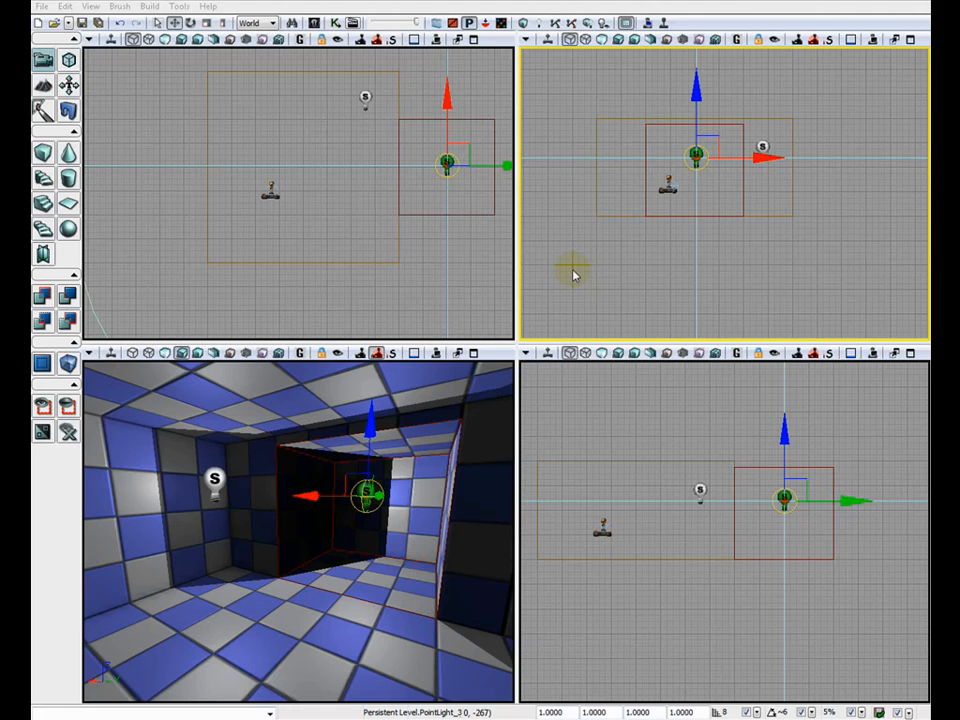
# - Build the lighting for BSP and static meshes at Preview quality without Lightmass, and dismiss the map check
pyautogui.click(539, 23)
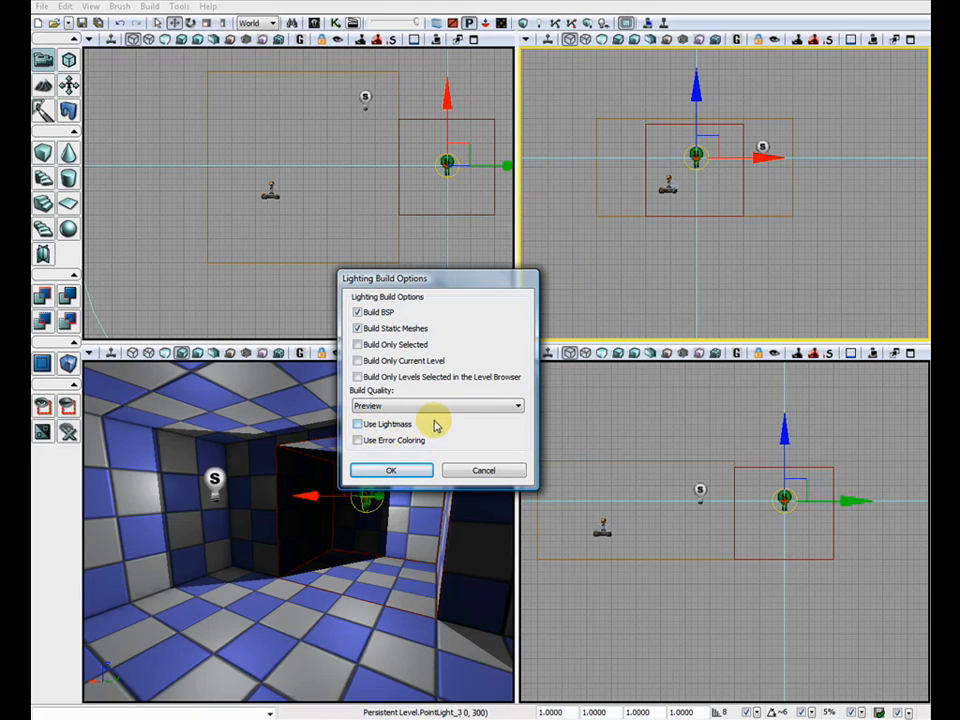
pyautogui.click(398, 470)
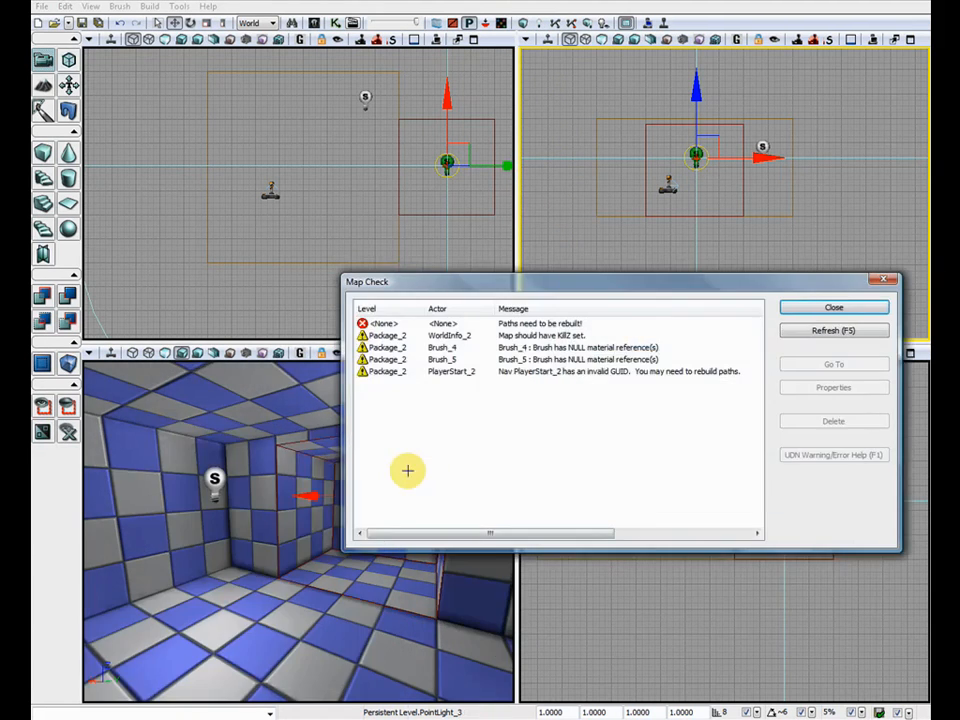
pyautogui.click(826, 308)
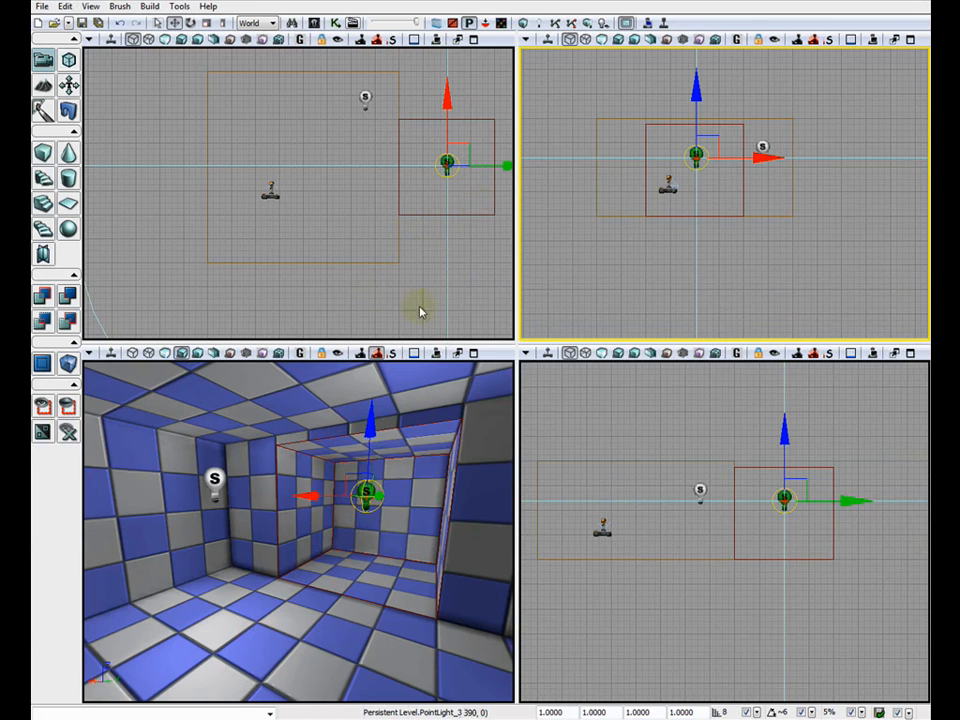
# - Play the level in the perspective viewport to check the smaller room, and end the play session
pyautogui.click(436, 352)
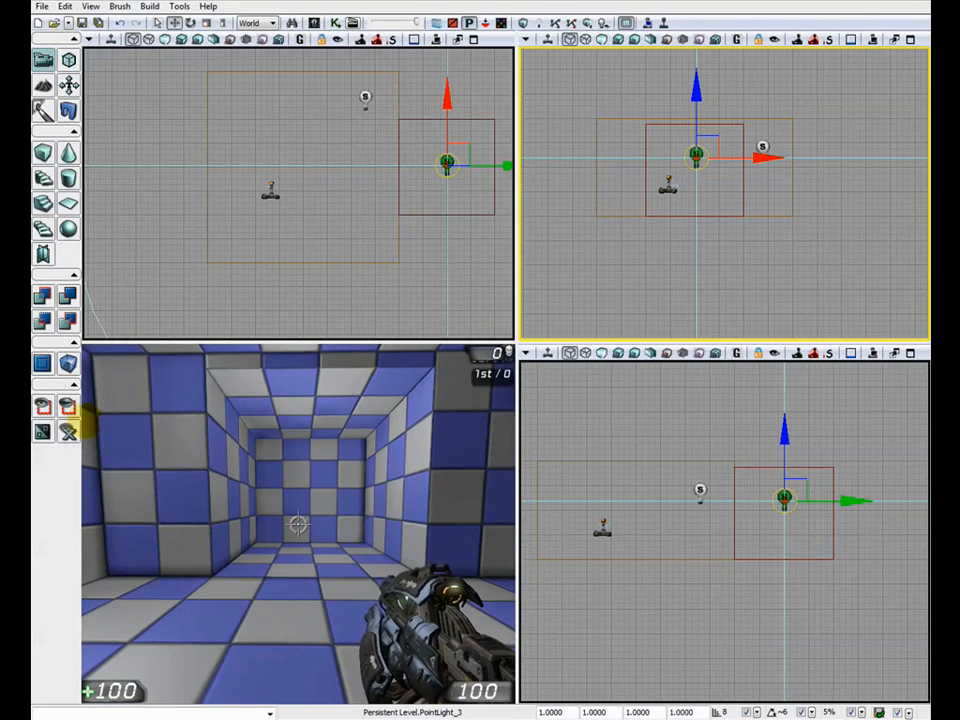
pyautogui.press('Escape')
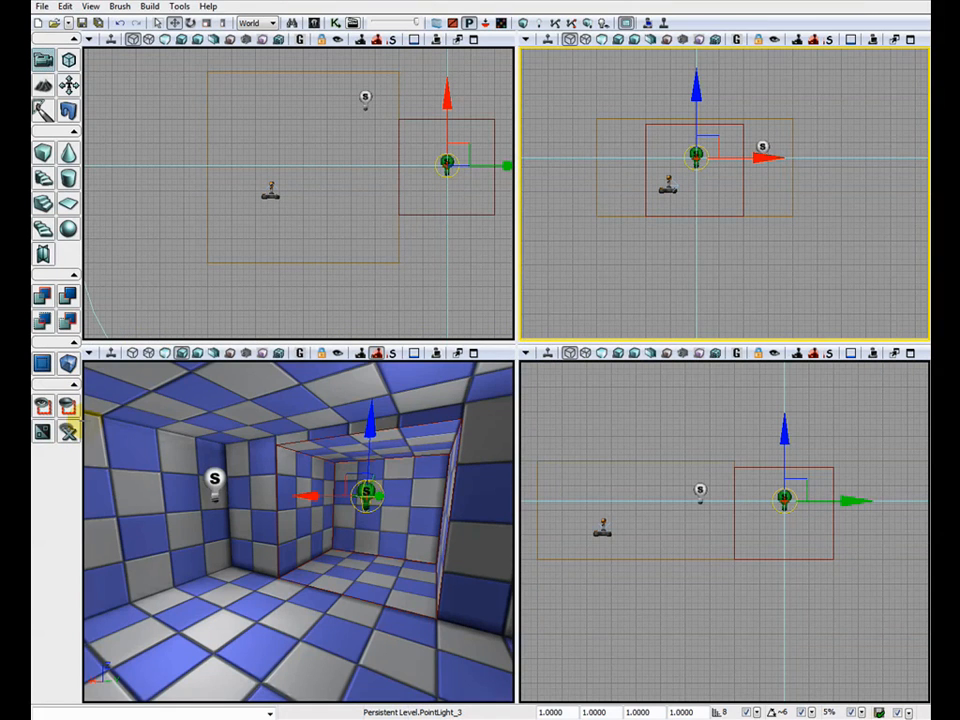
# - Maximize the perspective viewport in wireframe, select the builder brush around the small room and toggle its visibility
pyautogui.click(321, 512)
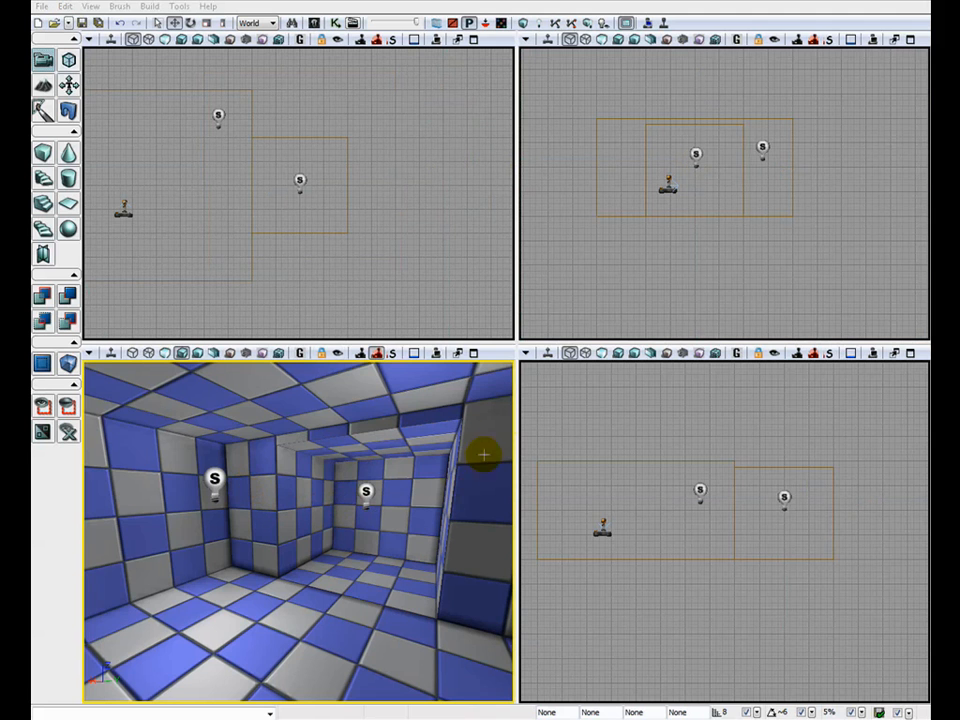
pyautogui.click(473, 353)
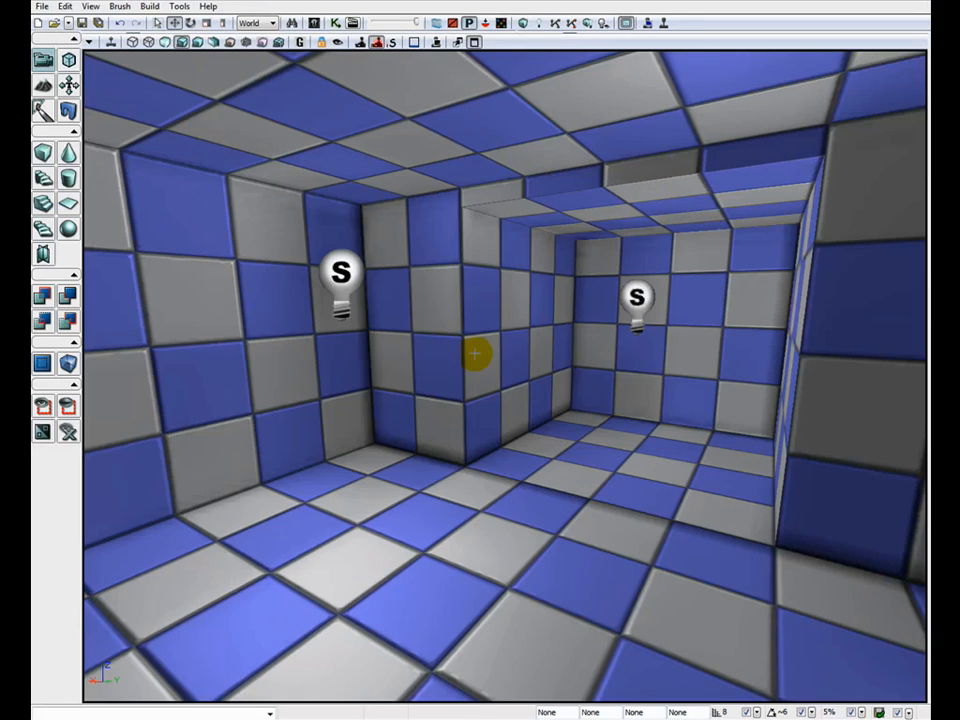
pyautogui.click(133, 42)
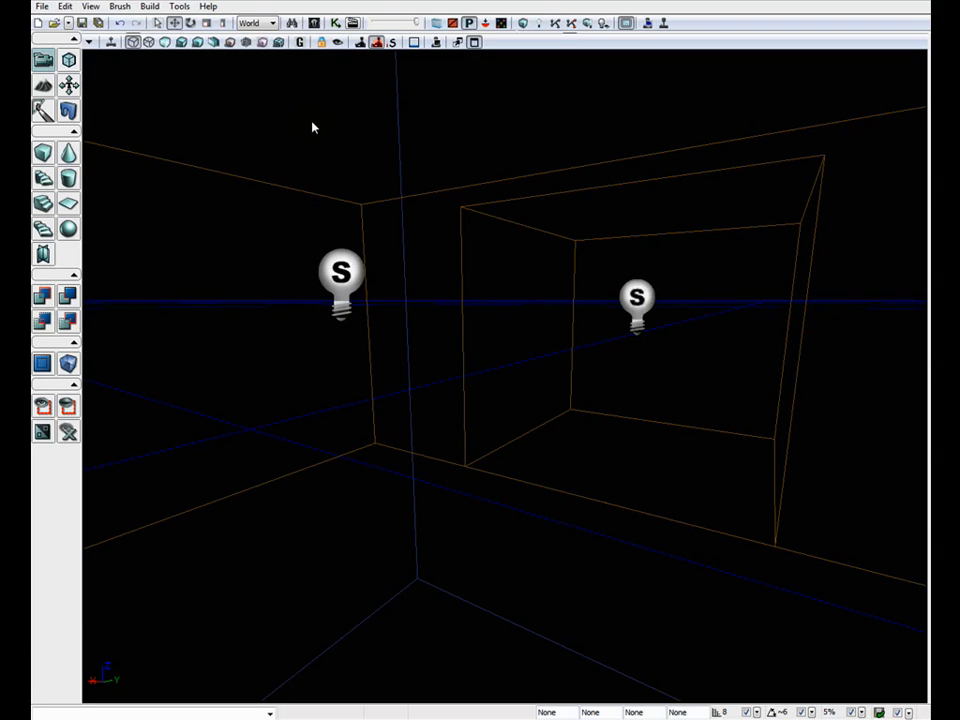
pyautogui.click(510, 302)
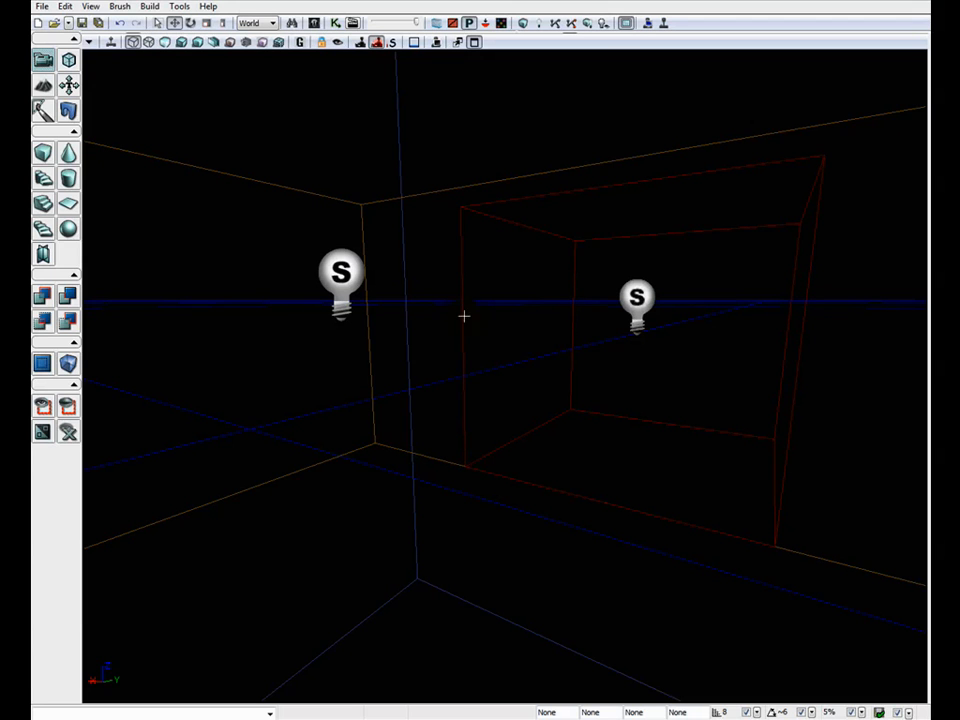
pyautogui.click(463, 308)
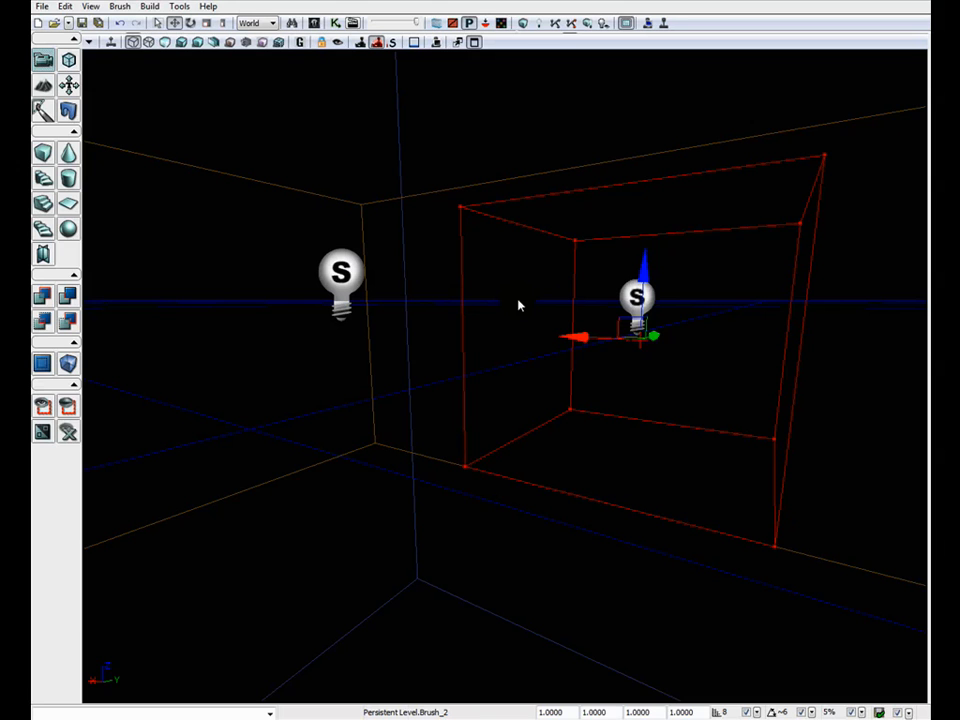
pyautogui.press('b')
pyautogui.press('b')
# - Return the perspective view to Lit shading and restore the four-viewport layout
pyautogui.click(181, 42)
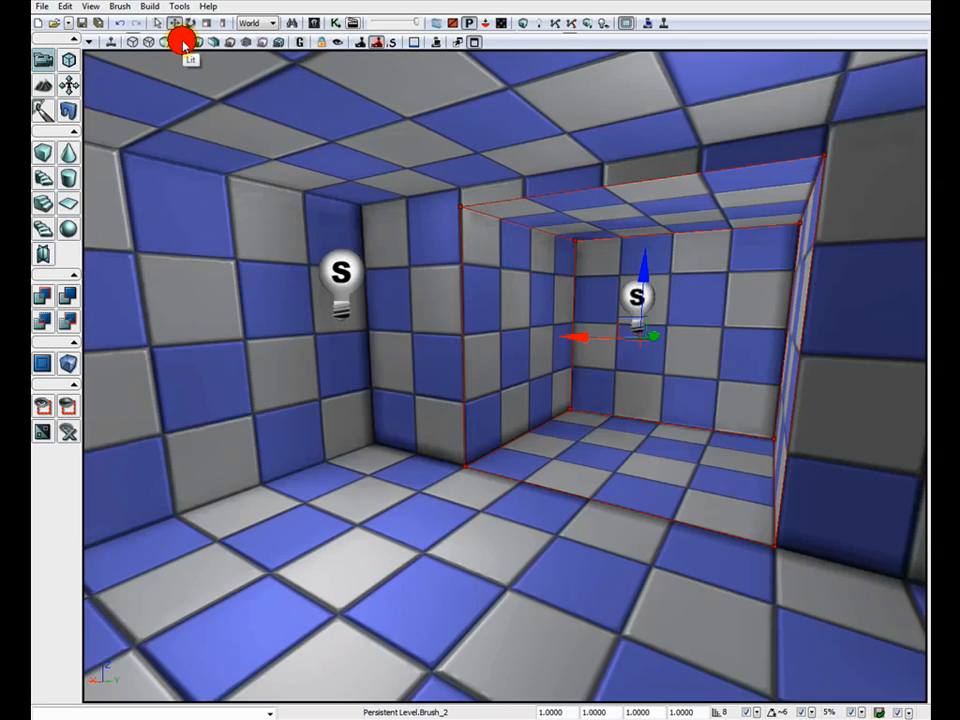
pyautogui.moveTo(576, 609); pyautogui.dragTo(586, 600)
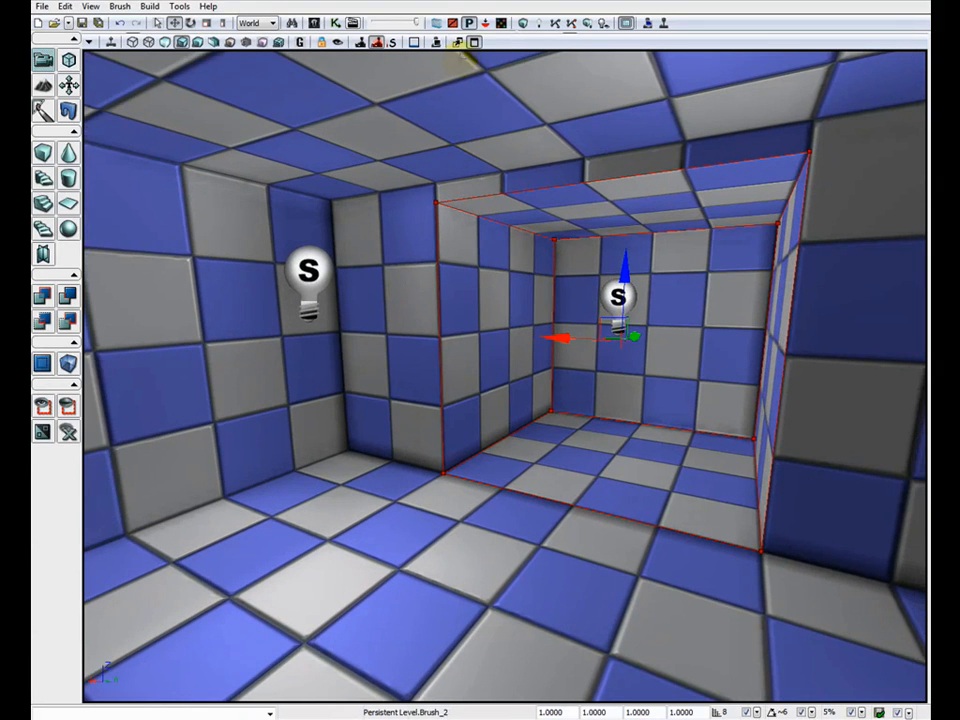
pyautogui.click(474, 42)
pyautogui.moveTo(338, 295); pyautogui.dragTo(316, 294)
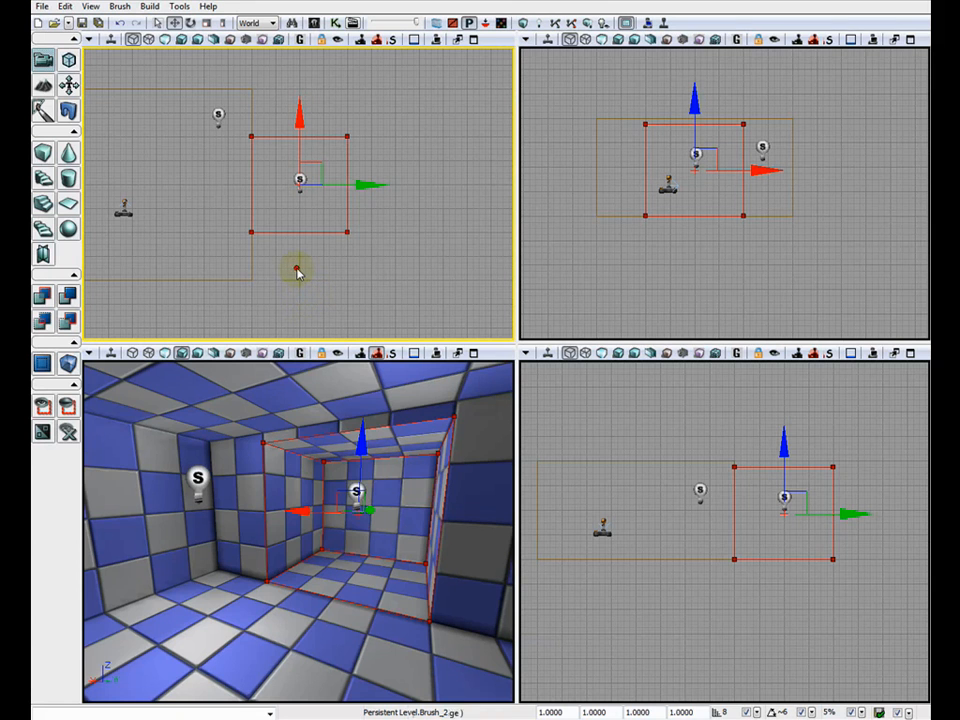
# - Duplicate the main room's brush and move the copy flush against the far side of the small room, aligned with the original
pyautogui.click(283, 284)
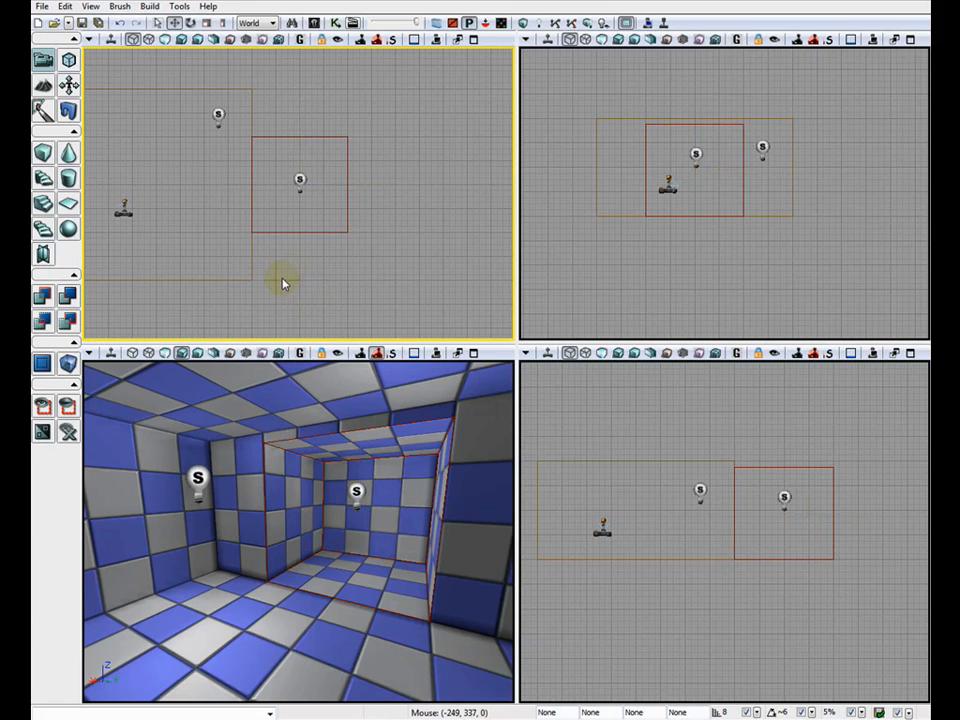
pyautogui.click(195, 280)
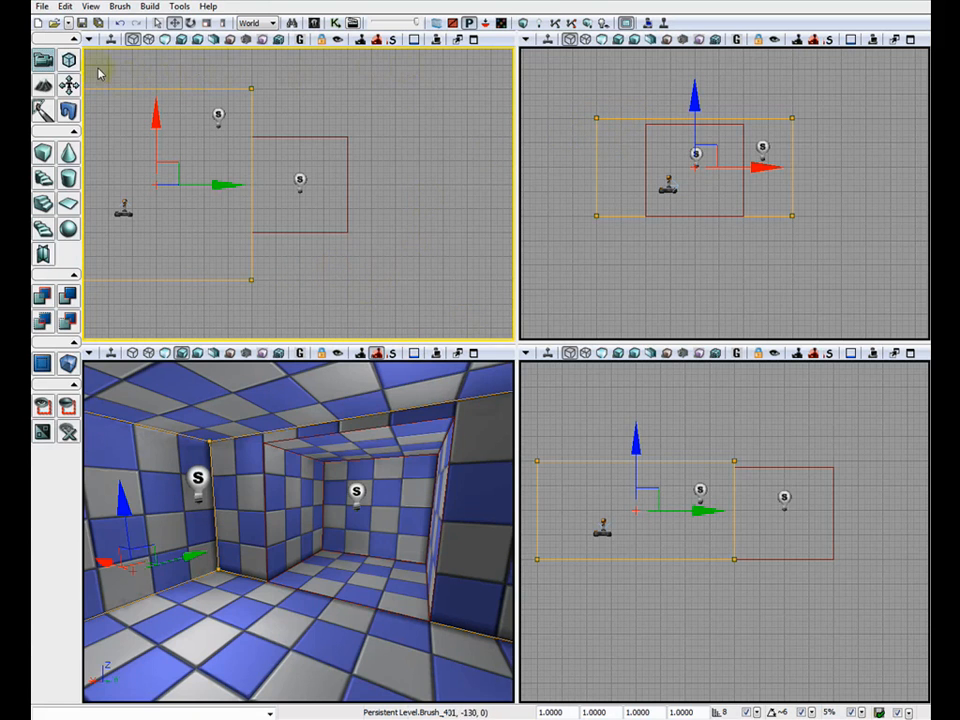
pyautogui.click(66, 8)
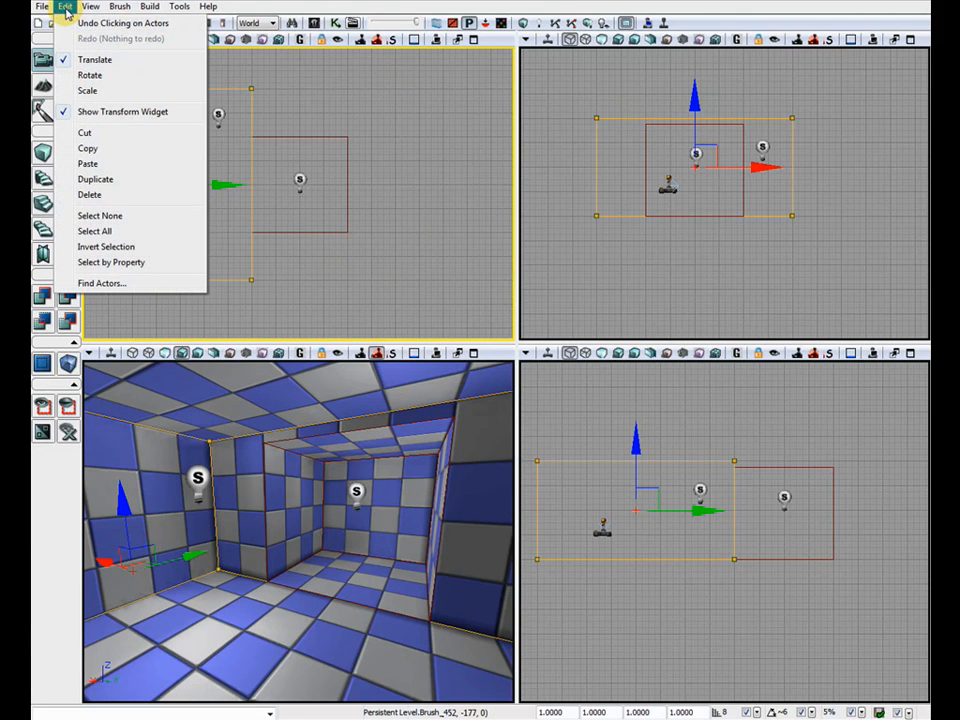
pyautogui.click(136, 179)
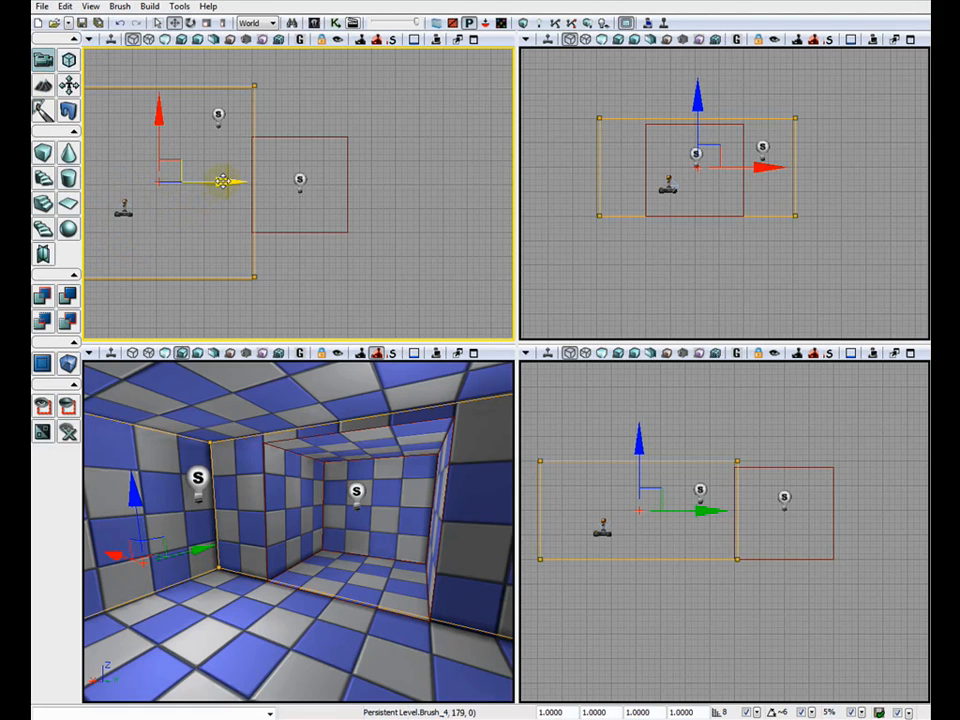
pyautogui.moveTo(222, 181); pyautogui.dragTo(490, 198)
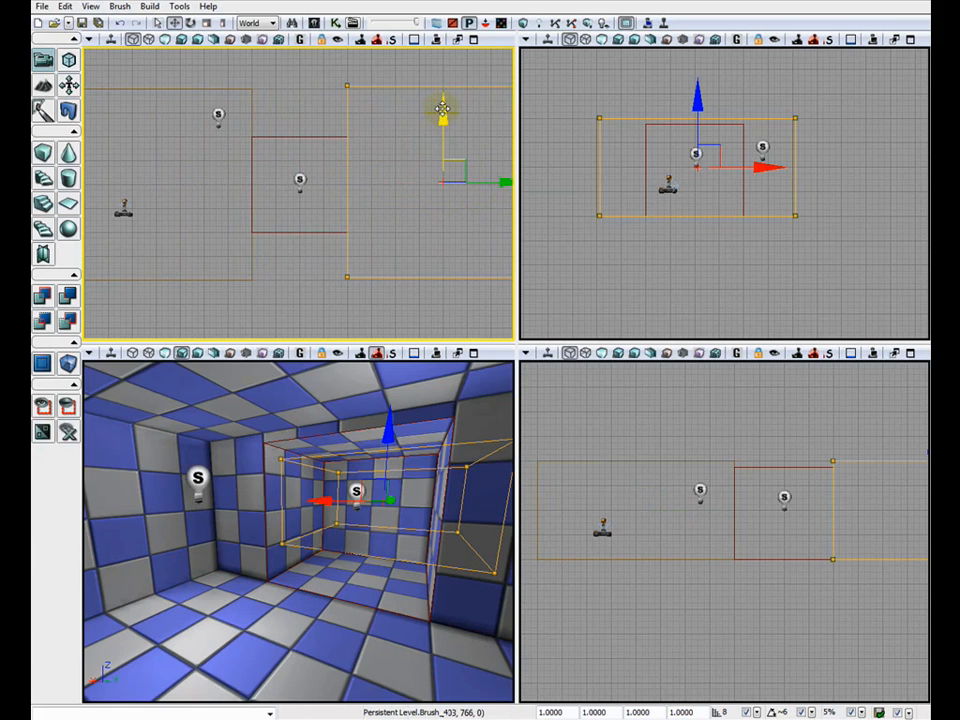
pyautogui.moveTo(442, 108); pyautogui.dragTo(444, 113)
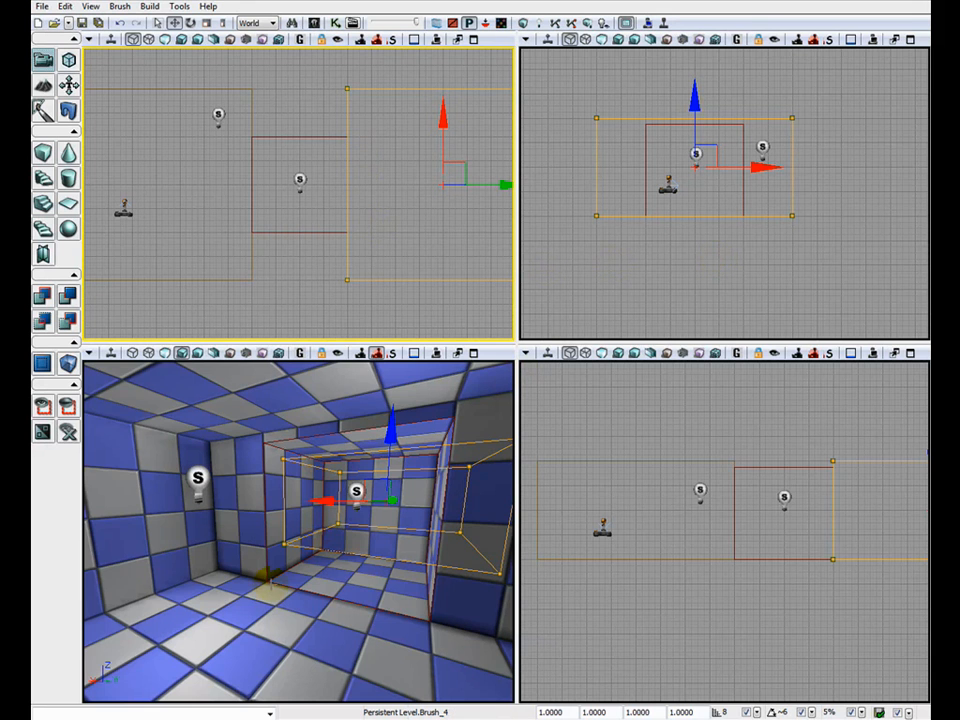
# - Build the level geometry to carve out the duplicated room, and dismiss the map check
pyautogui.moveTo(268, 615); pyautogui.dragTo(267, 590)
pyautogui.moveTo(275, 590); pyautogui.dragTo(430, 546, button='right')
pyautogui.moveTo(300, 560); pyautogui.dragTo(325, 556, button='right')
pyautogui.moveTo(325, 556); pyautogui.dragTo(300, 485)
pyautogui.moveTo(300, 485); pyautogui.dragTo(344, 525, button='right')
pyautogui.moveTo(344, 525); pyautogui.dragTo(338, 478)
pyautogui.moveTo(414, 457); pyautogui.dragTo(333, 455, button='right')
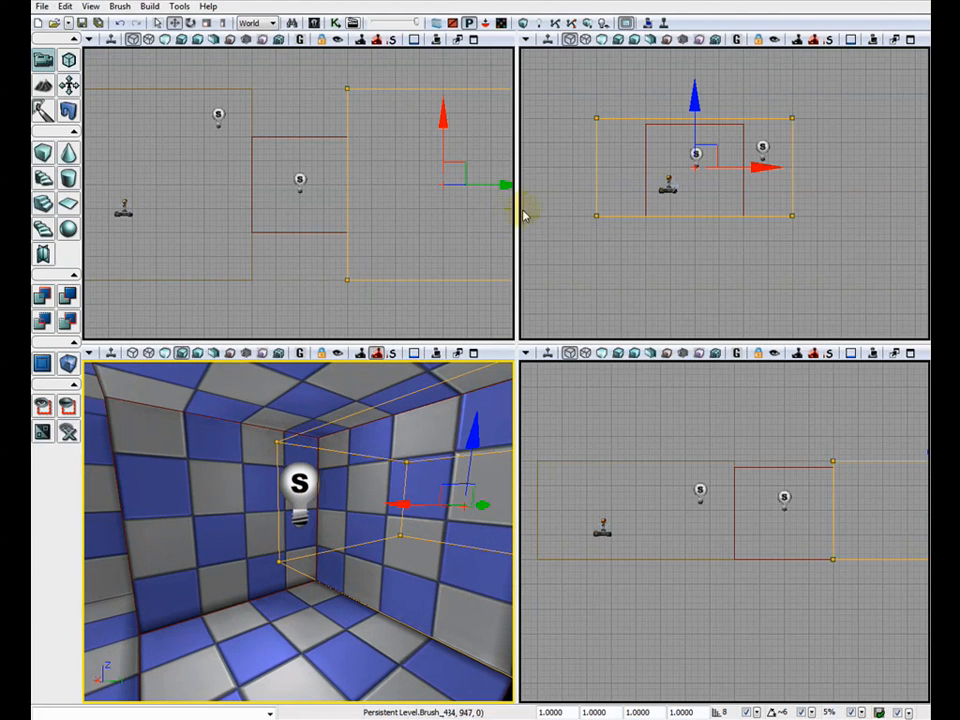
pyautogui.click(523, 23)
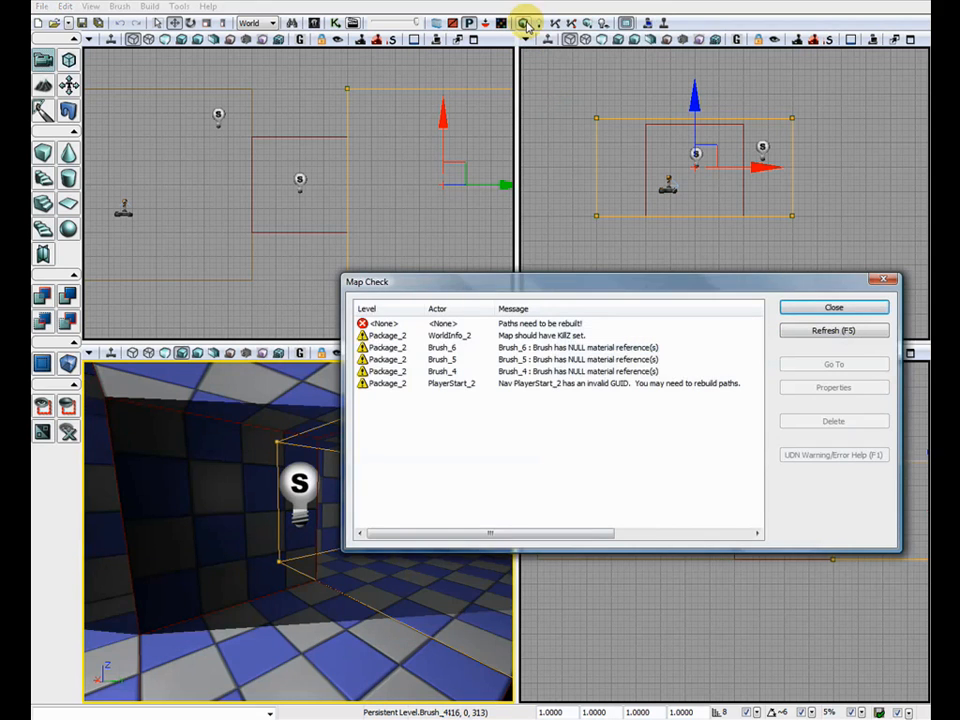
pyautogui.click(846, 308)
pyautogui.moveTo(261, 637)
pyautogui.mouseDown()
pyautogui.moveTo(313, 632)
pyautogui.moveTo(342, 596)
pyautogui.moveTo(342, 574)
pyautogui.moveTo(287, 493)
pyautogui.mouseUp()
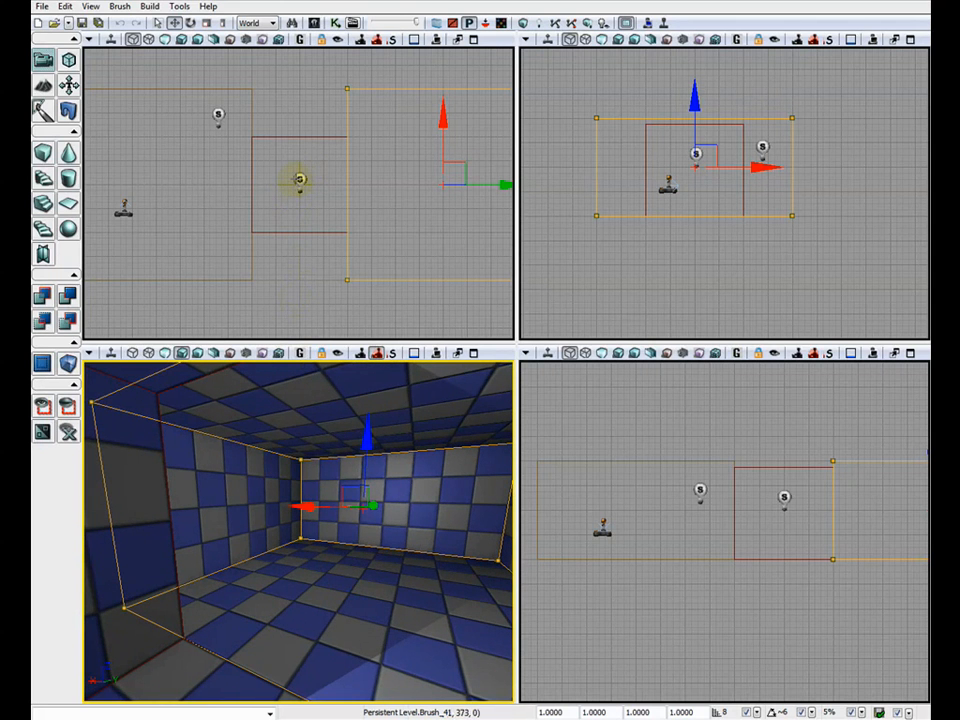
# - Duplicate the small room's point light and move the copy into the new large room
pyautogui.click(299, 180)
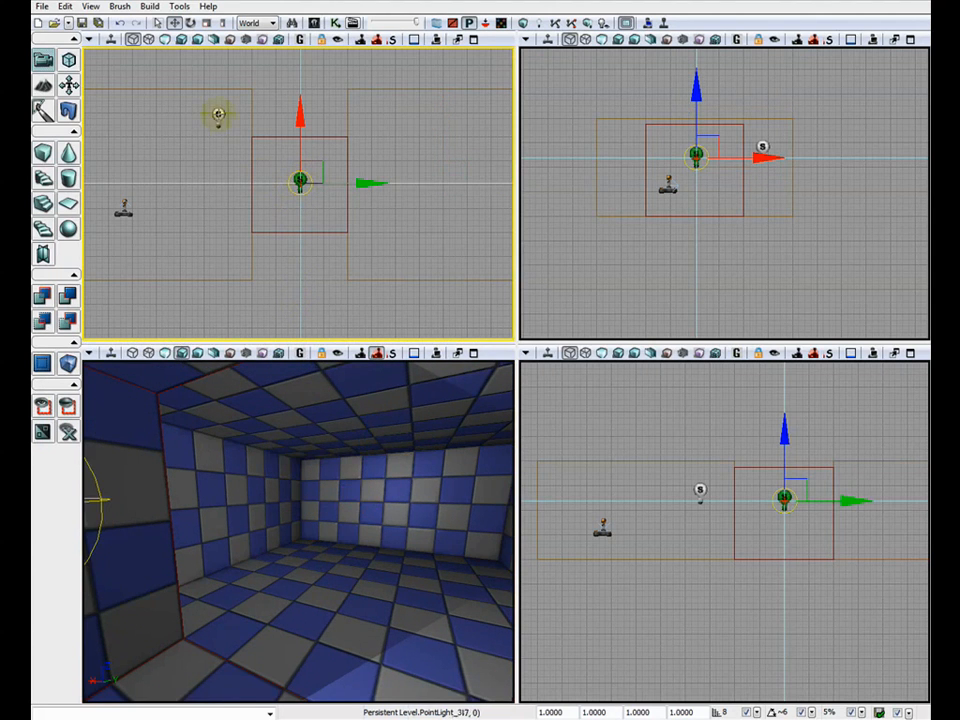
pyautogui.click(64, 7)
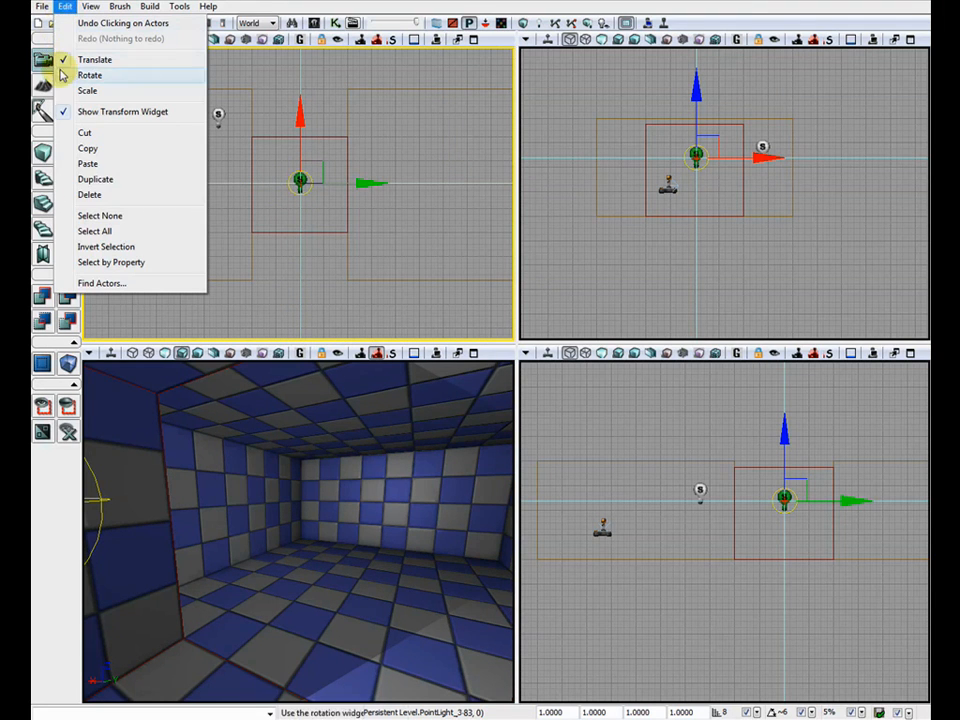
pyautogui.click(96, 179)
pyautogui.moveTo(370, 182); pyautogui.dragTo(511, 184)
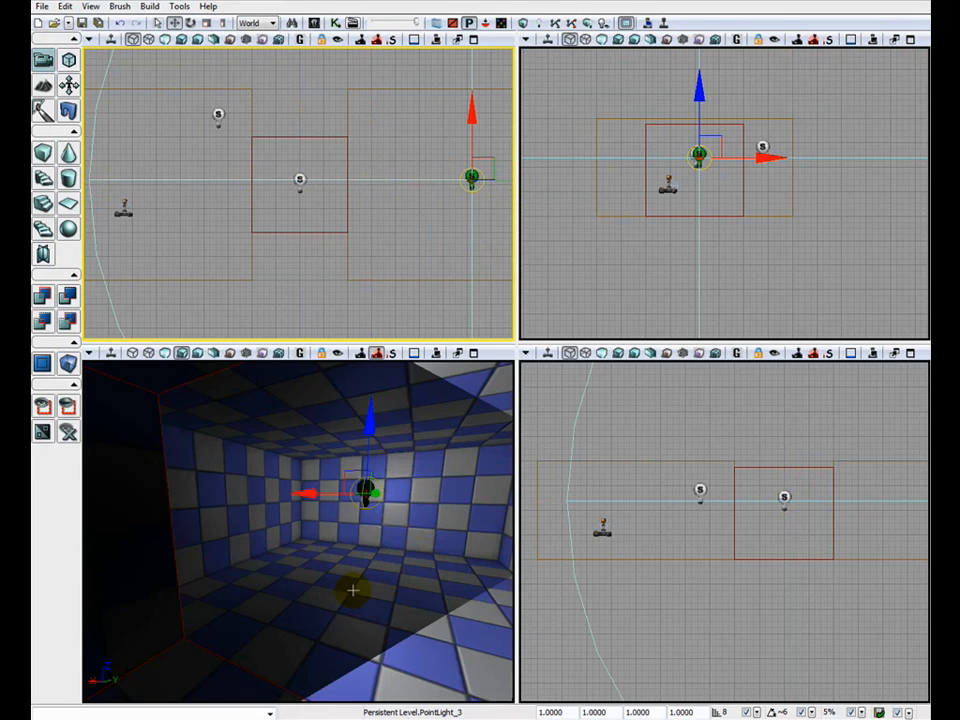
# - Build the lighting for the level with the added light, and dismiss the map check
pyautogui.click(537, 22)
pyautogui.click(366, 470)
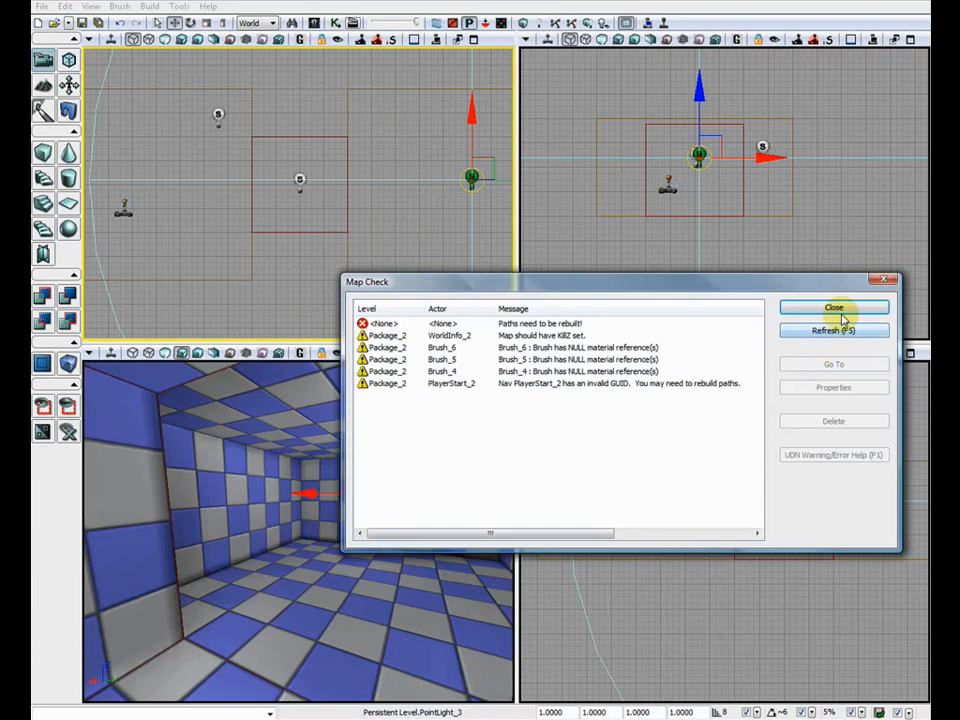
pyautogui.click(838, 309)
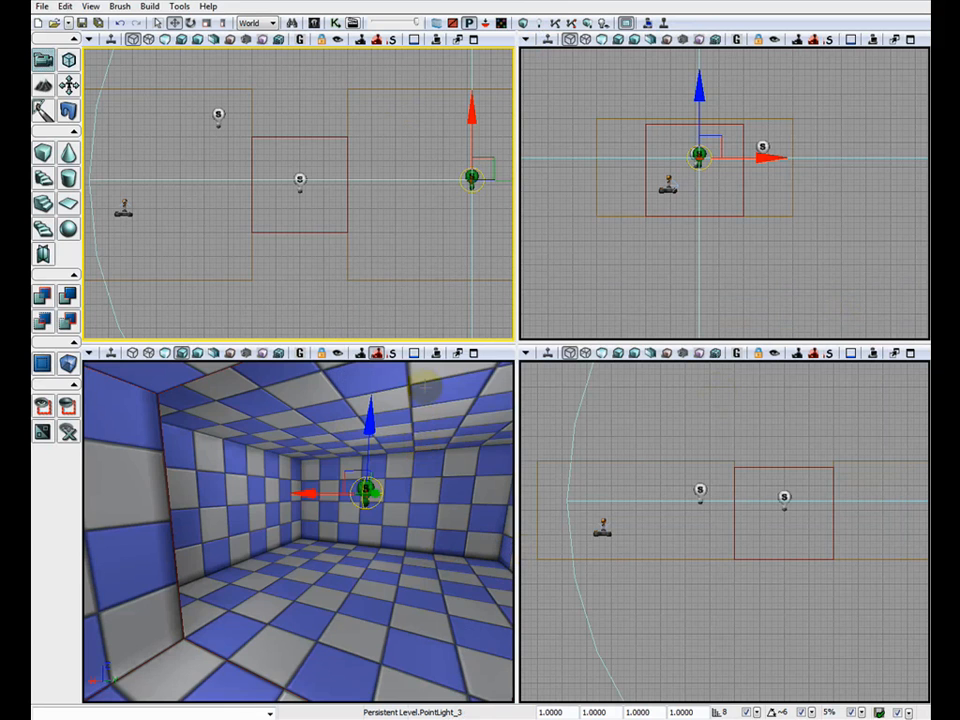
# - Play the level in the perspective viewport, walk through the connected rooms in both directions, and end the session
pyautogui.click(435, 353)
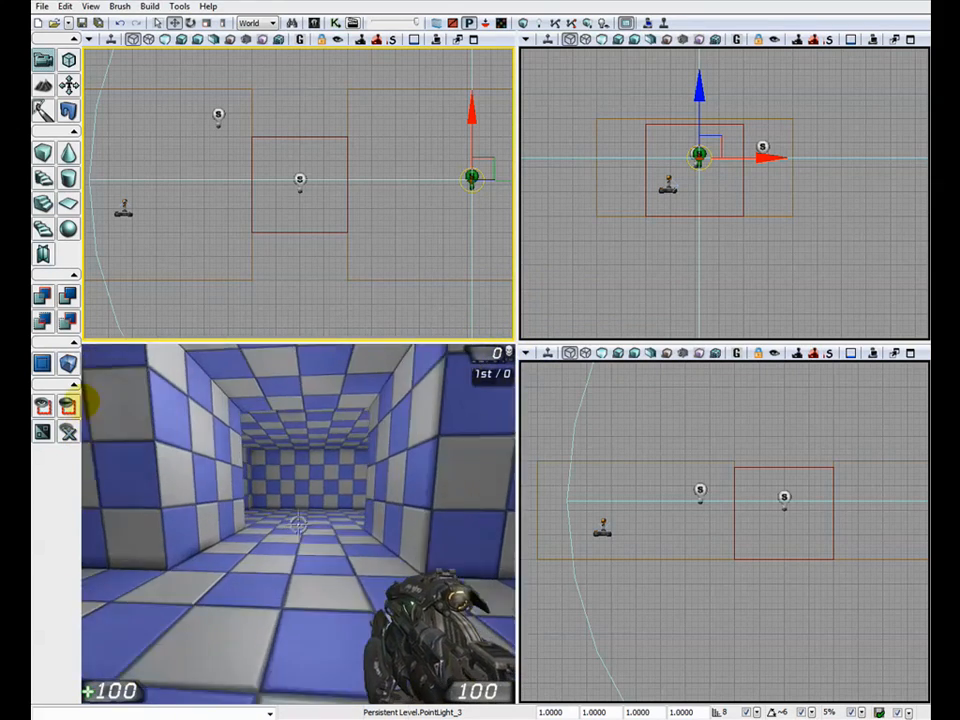
pyautogui.press('w')
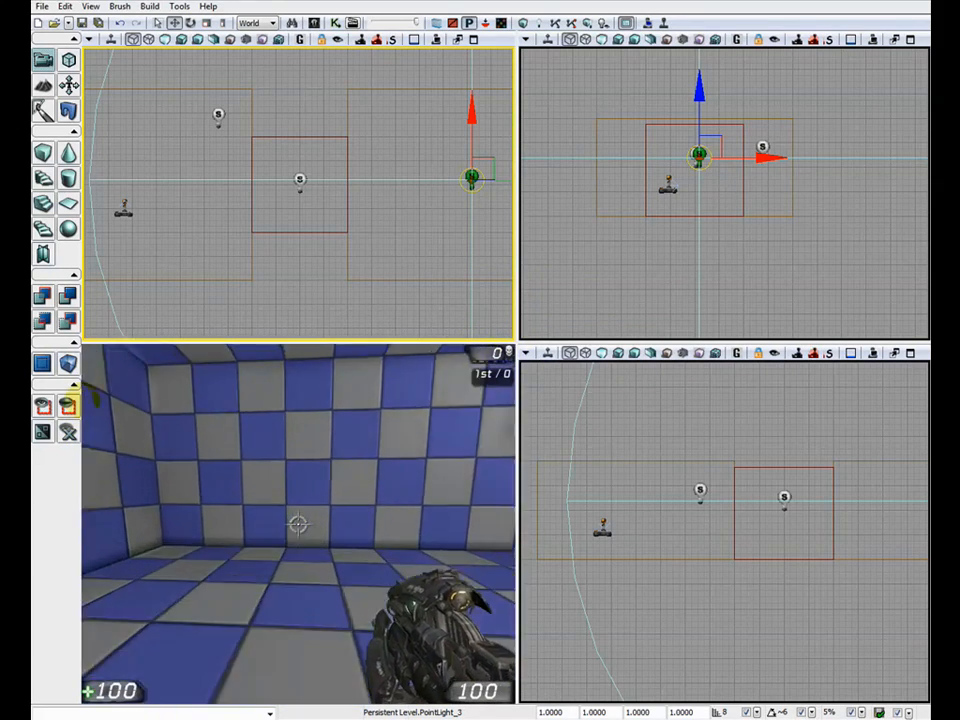
pyautogui.press('w')
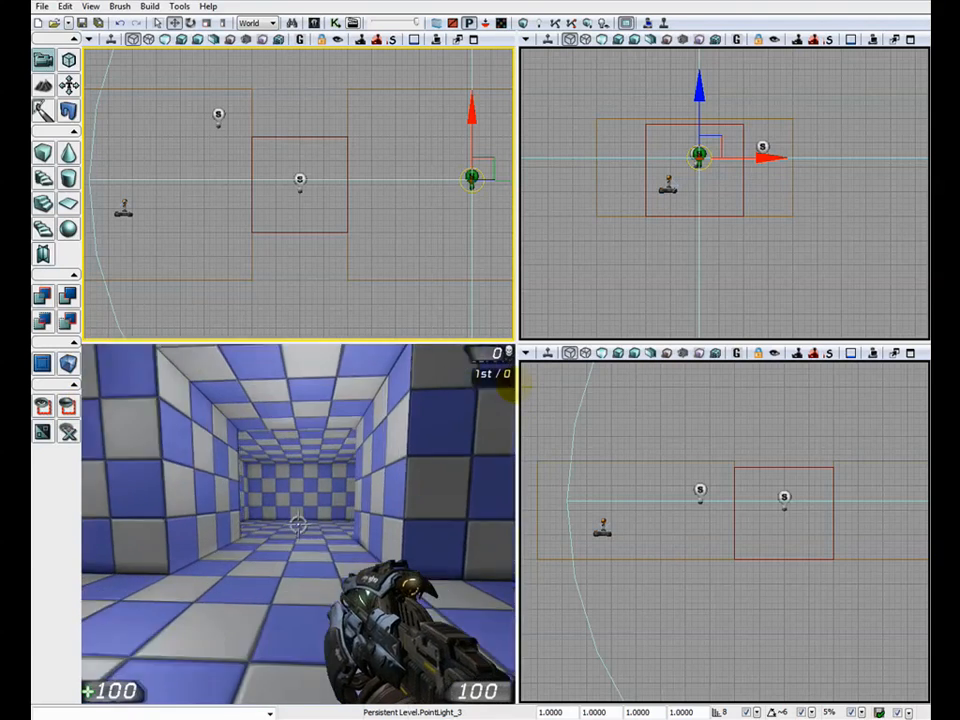
pyautogui.press('w')
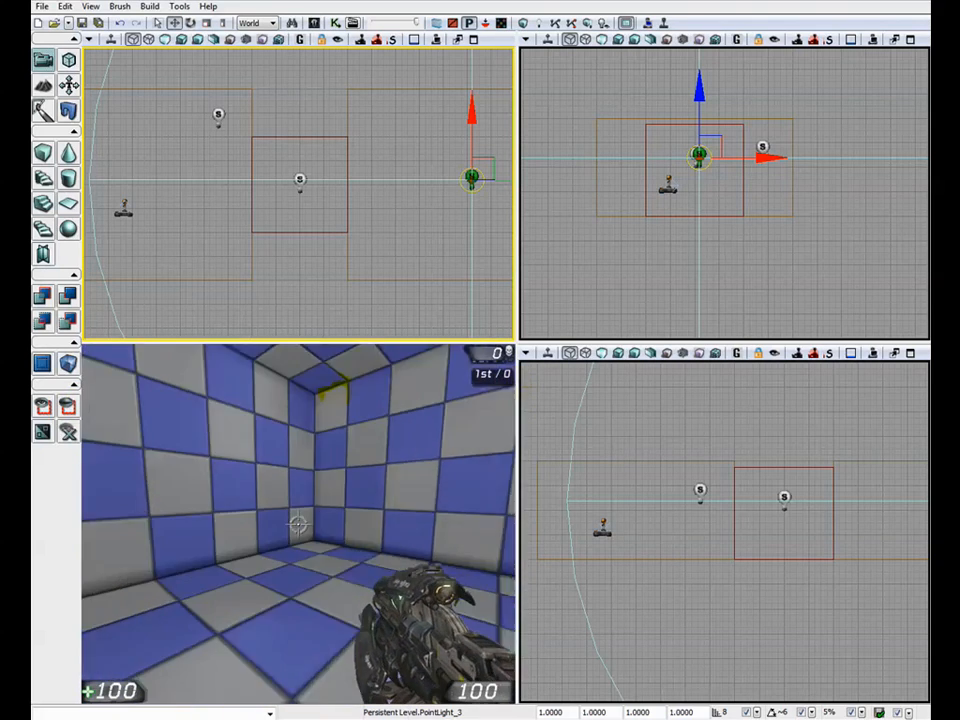
pyautogui.press('w')
pyautogui.press('w')
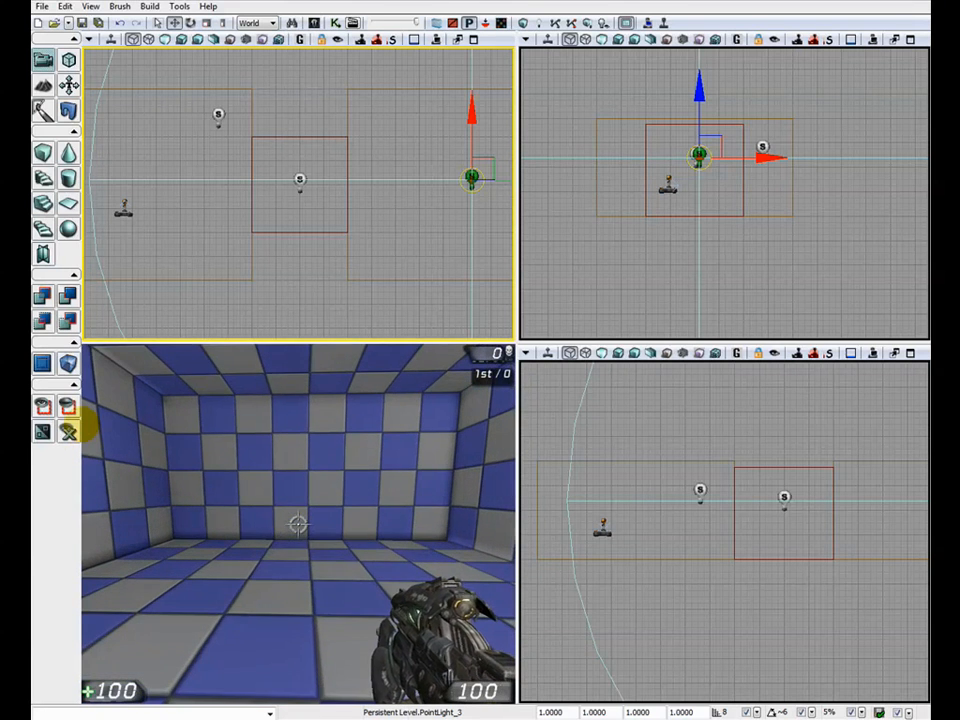
pyautogui.press('Escape')
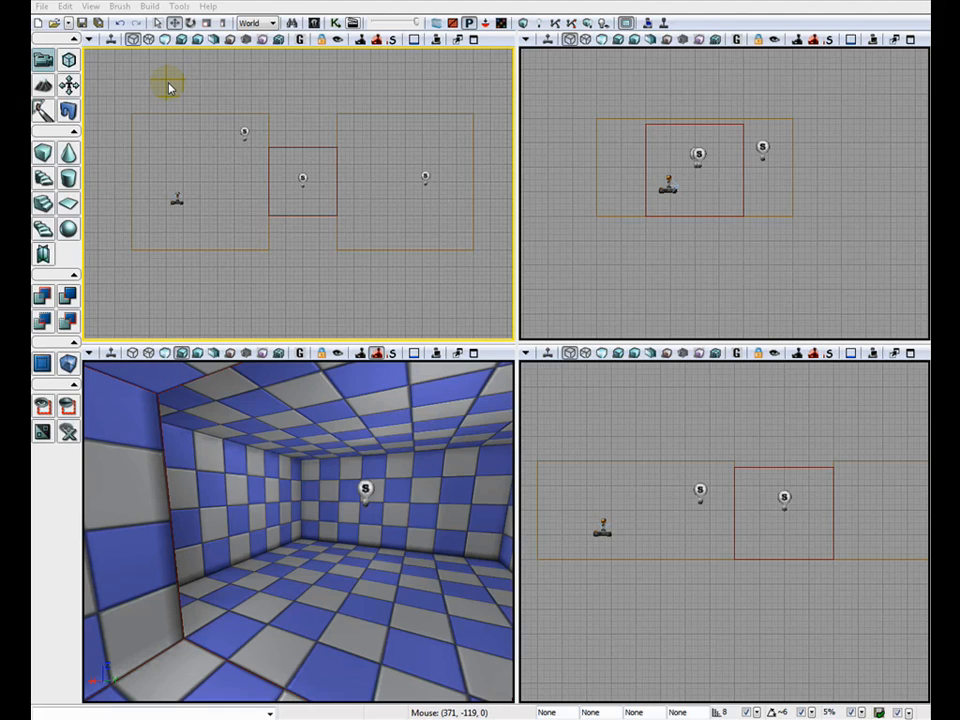
# - Save the level as MyFirstMap in the UTGame Content Maps folder as a .udk map file
pyautogui.click(42, 7)
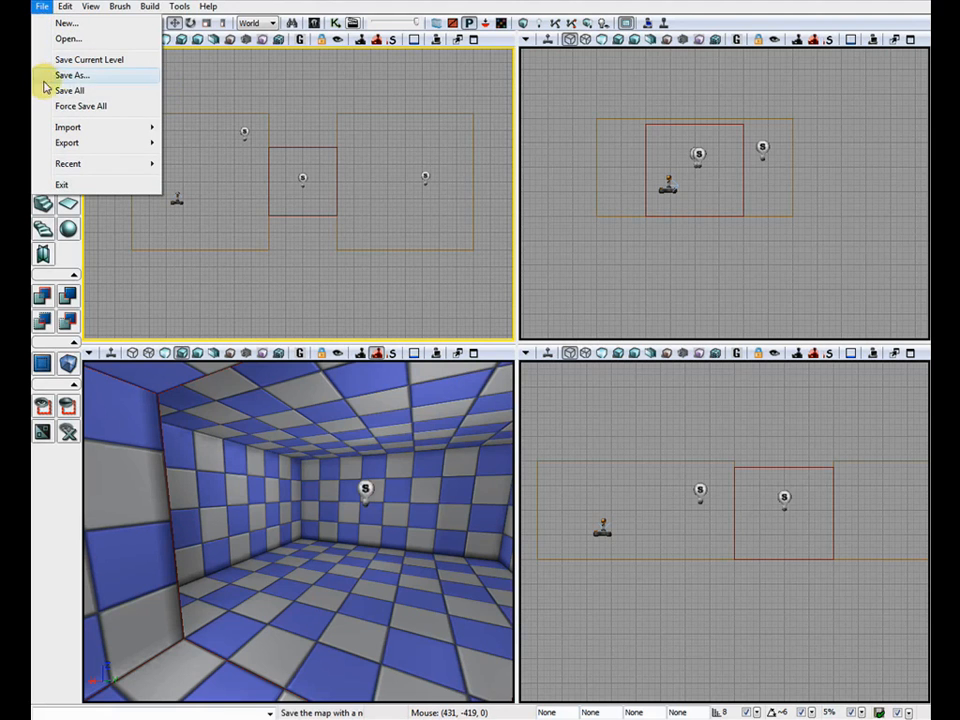
pyautogui.click(97, 77)
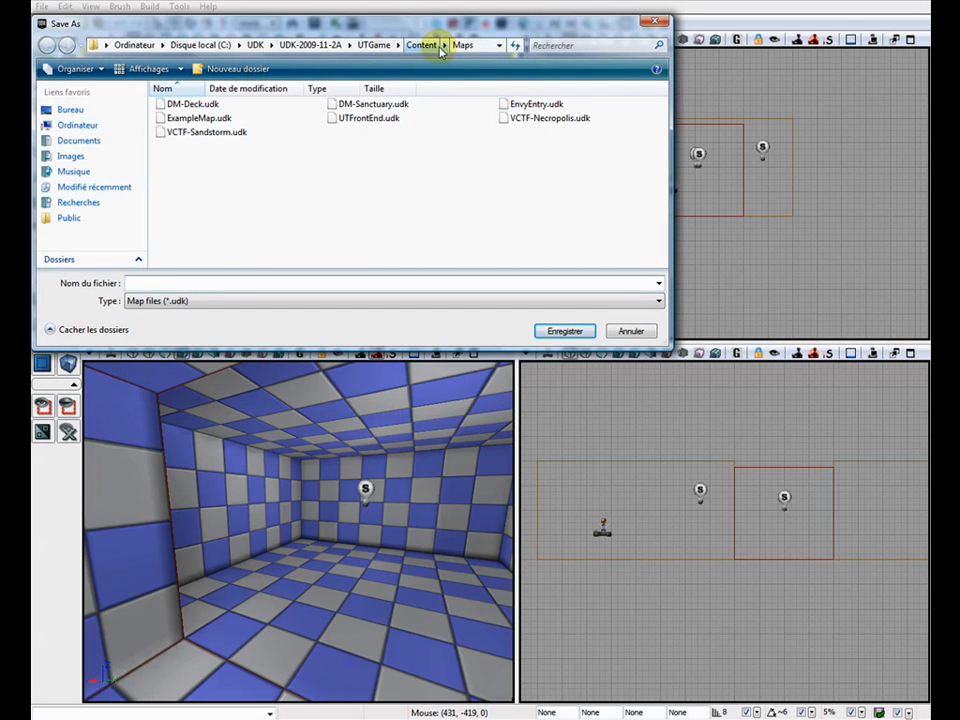
pyautogui.click(176, 275)
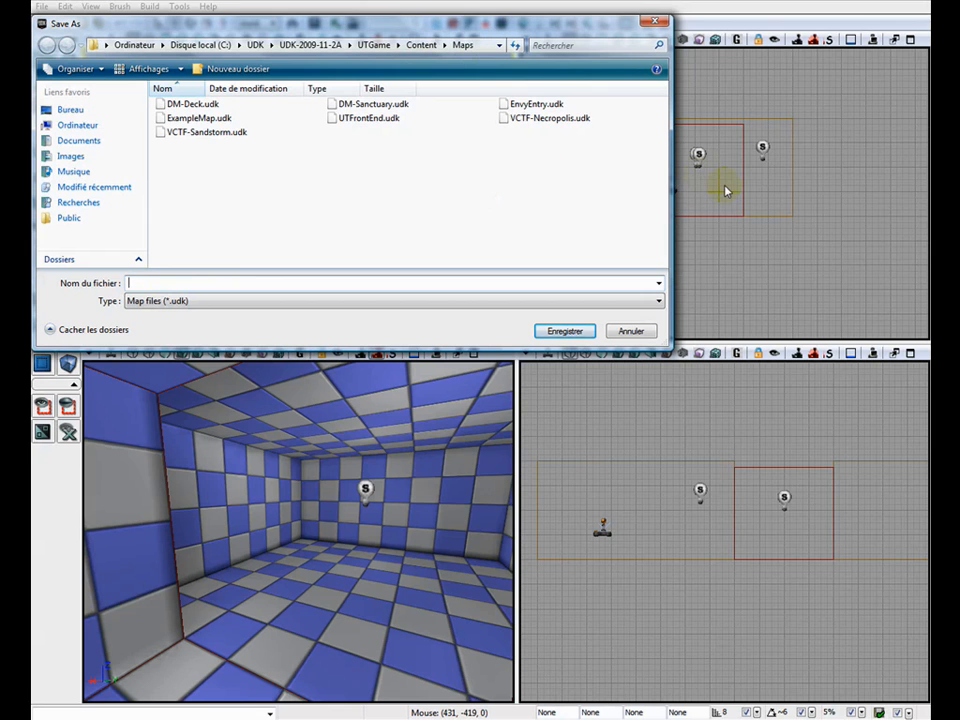
pyautogui.write('MyfirstMap')
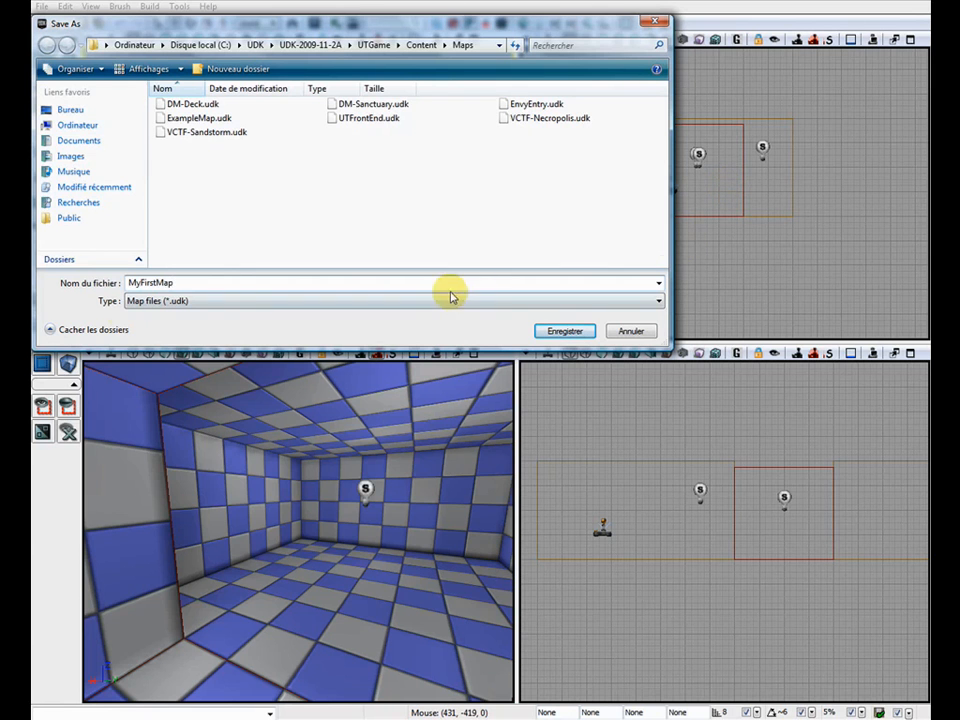
pyautogui.click(574, 330)
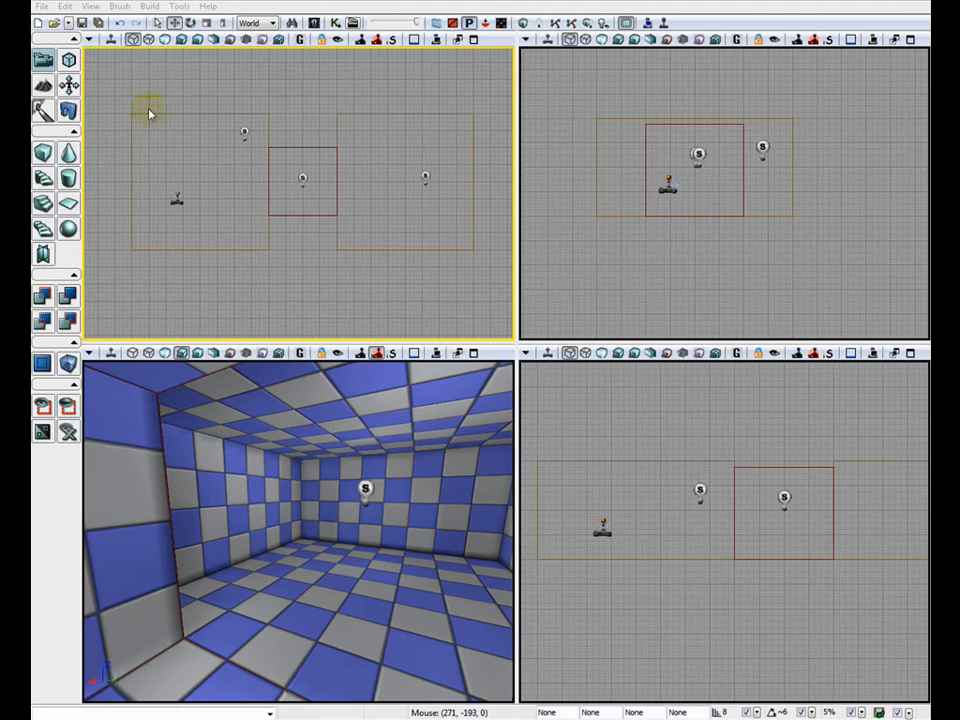
# - Check which autosave intervals are available for the editor, and leave the setting as it is
pyautogui.click(89, 6)
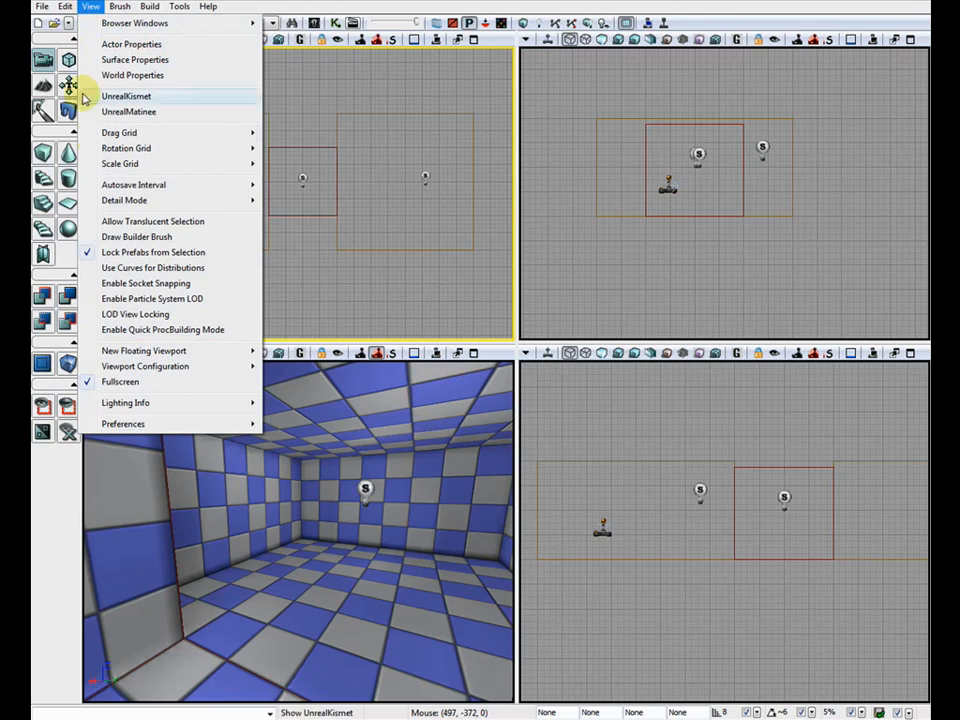
pyautogui.moveTo(183, 187)
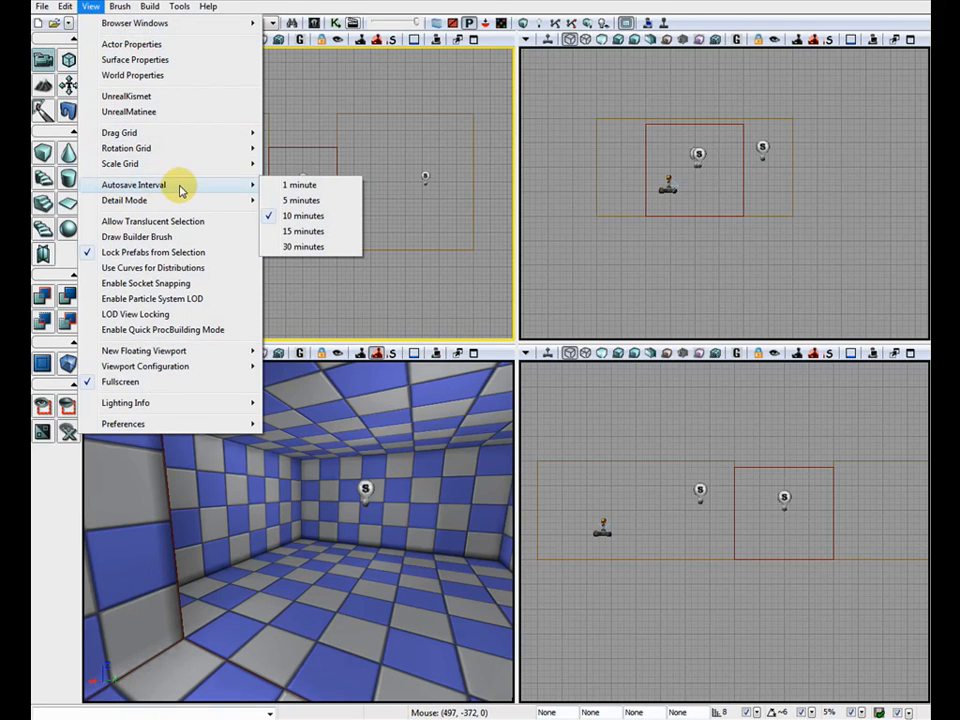
pyautogui.click(269, 201)
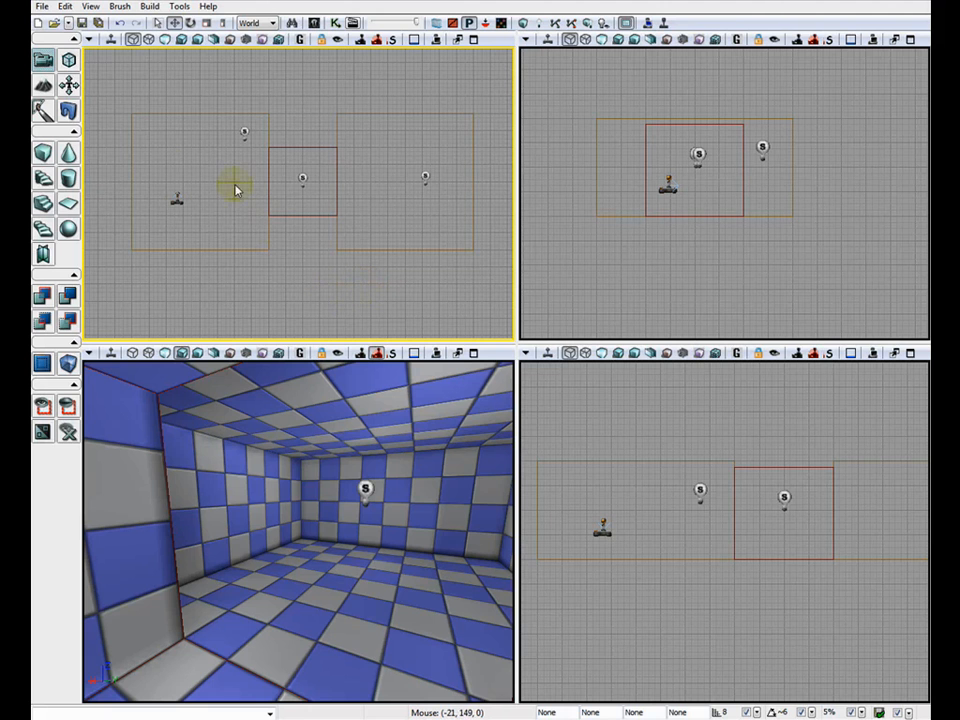
# - Browse from the Maps folder up to UTGame in the Open dialog and look inside the Autosaves folder
pyautogui.click(43, 8)
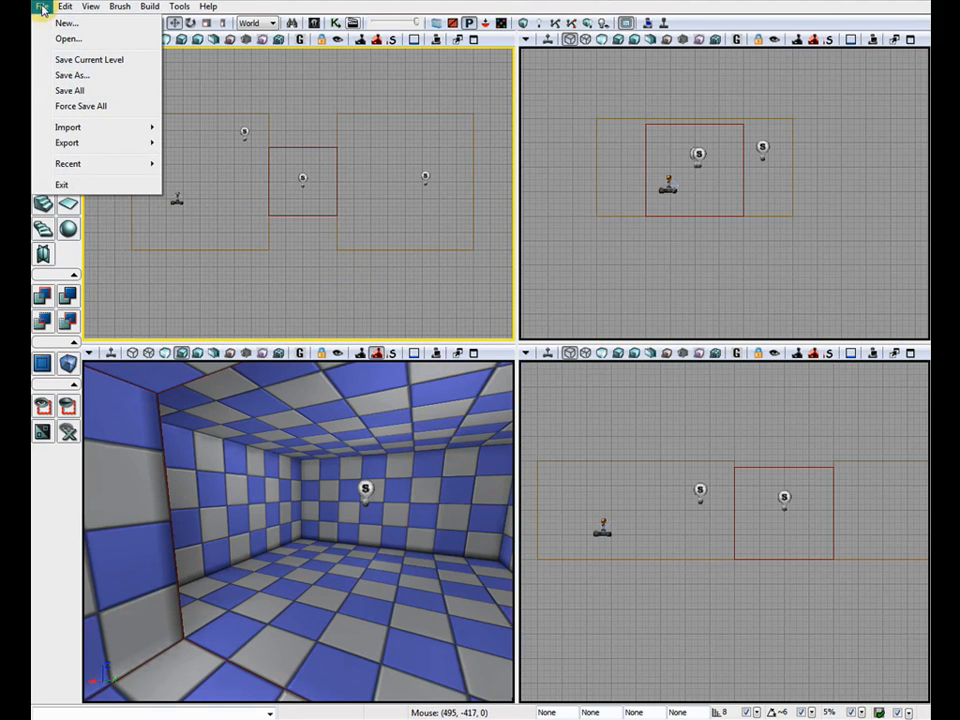
pyautogui.click(68, 38)
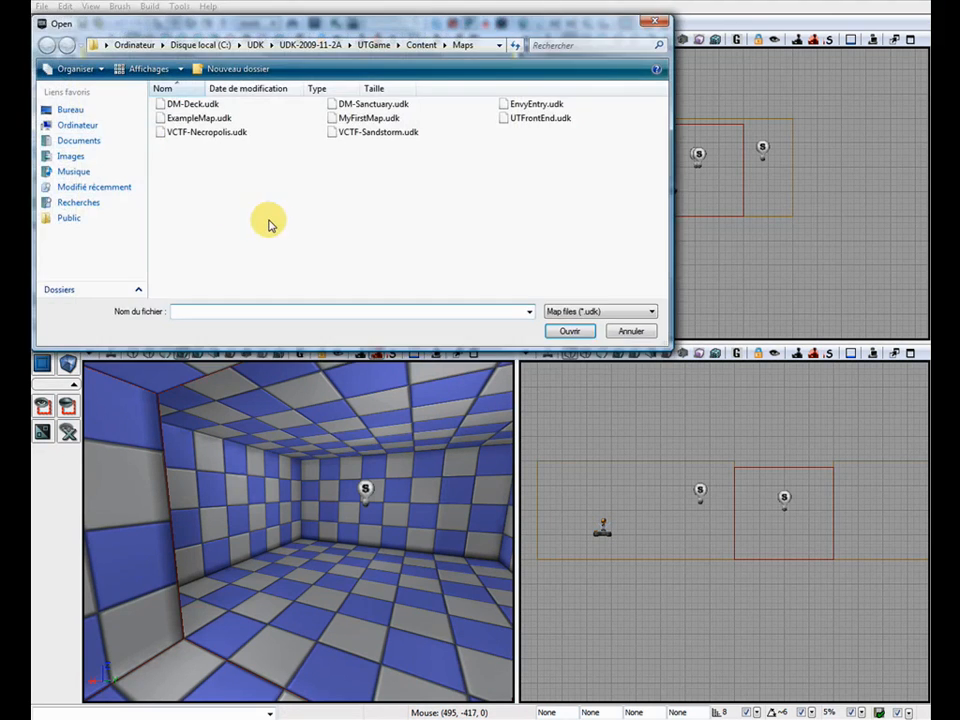
pyautogui.click(424, 46)
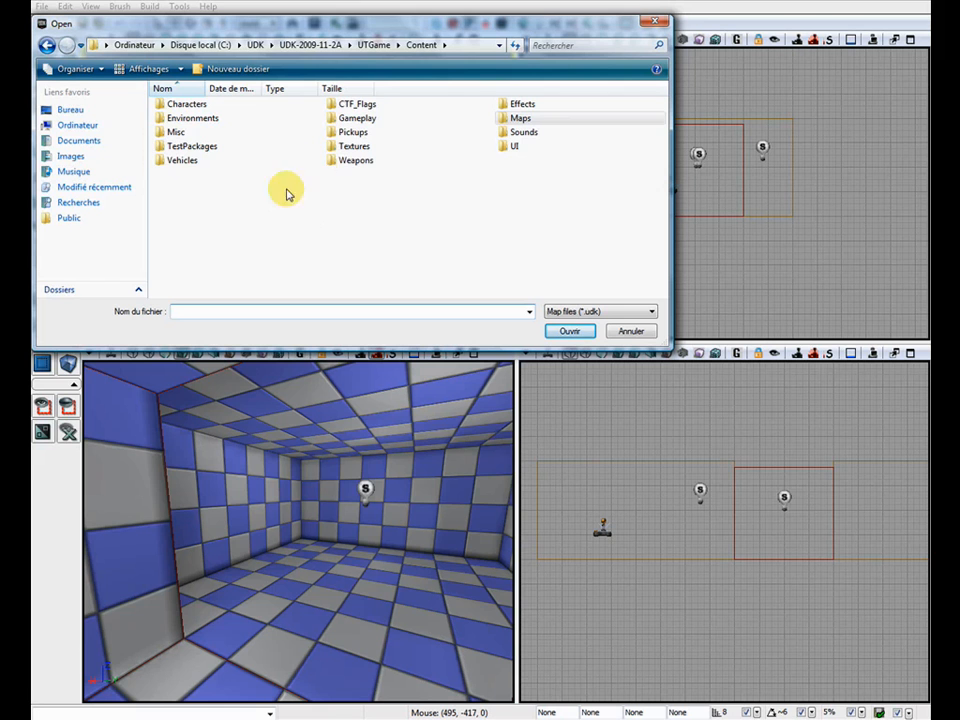
pyautogui.click(374, 45)
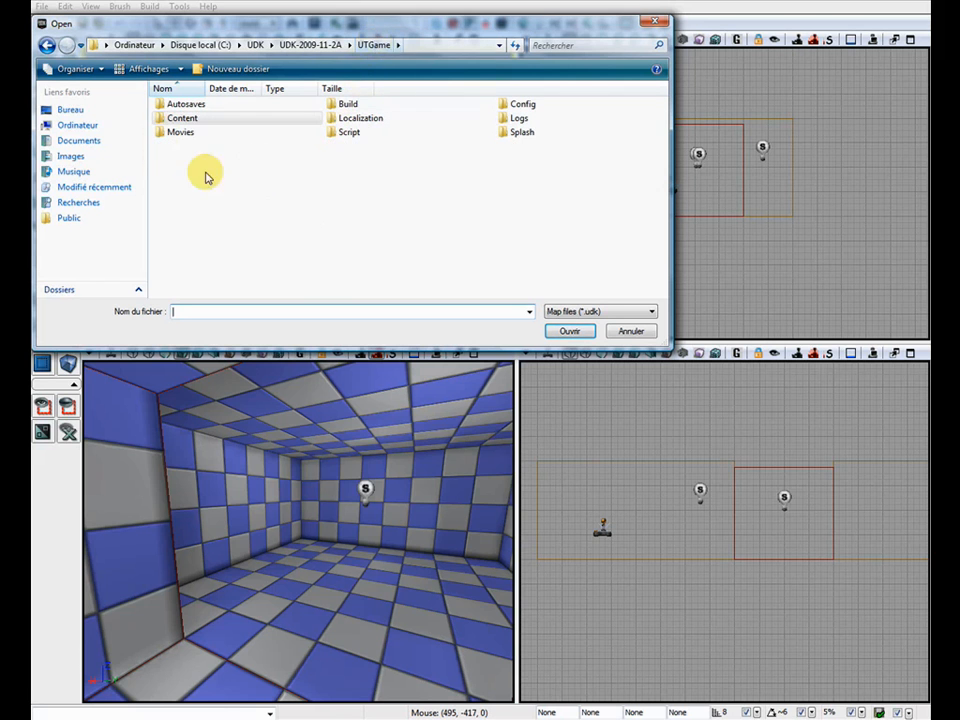
pyautogui.click(161, 104)
pyautogui.click(161, 104)
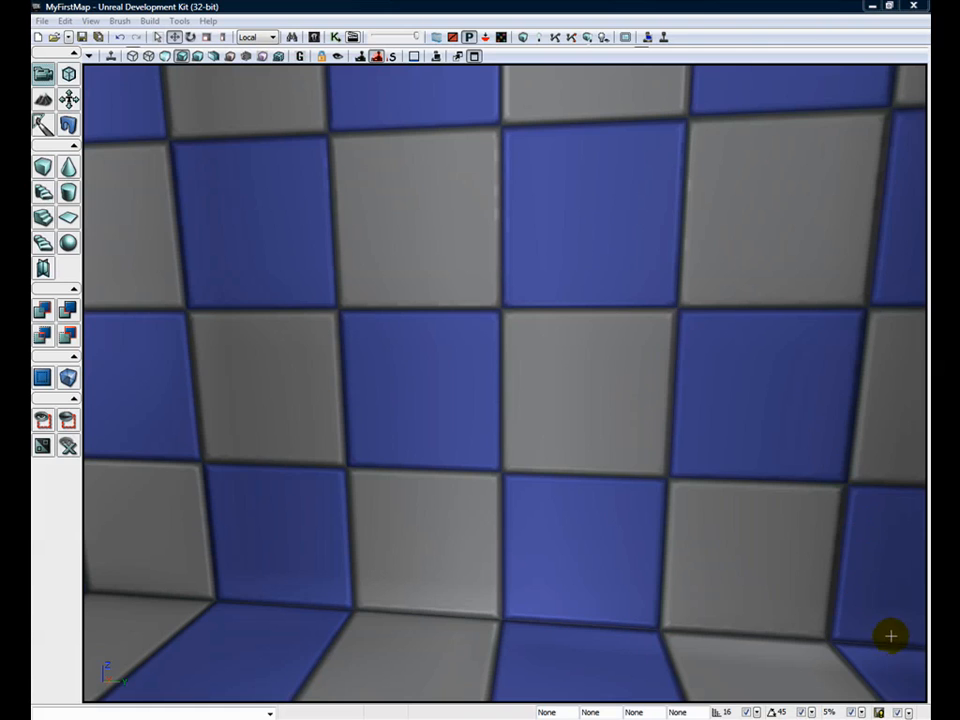
# - Review the autosave interval choices and the drag grid snap options, including the grid sizes and the snap toggle
pyautogui.click(910, 712)
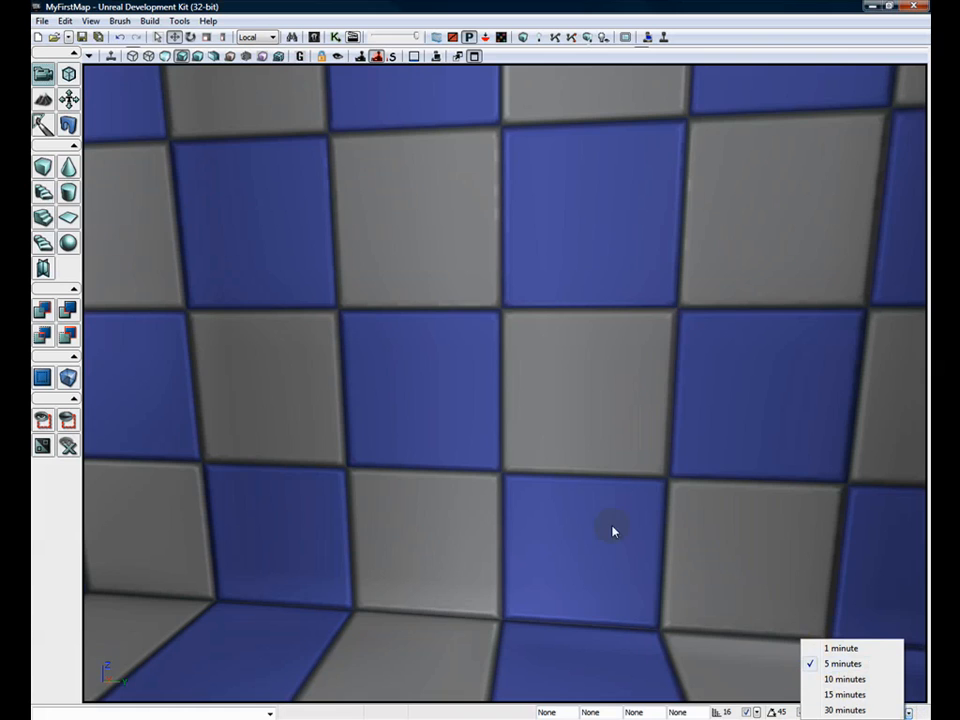
pyautogui.click(722, 581)
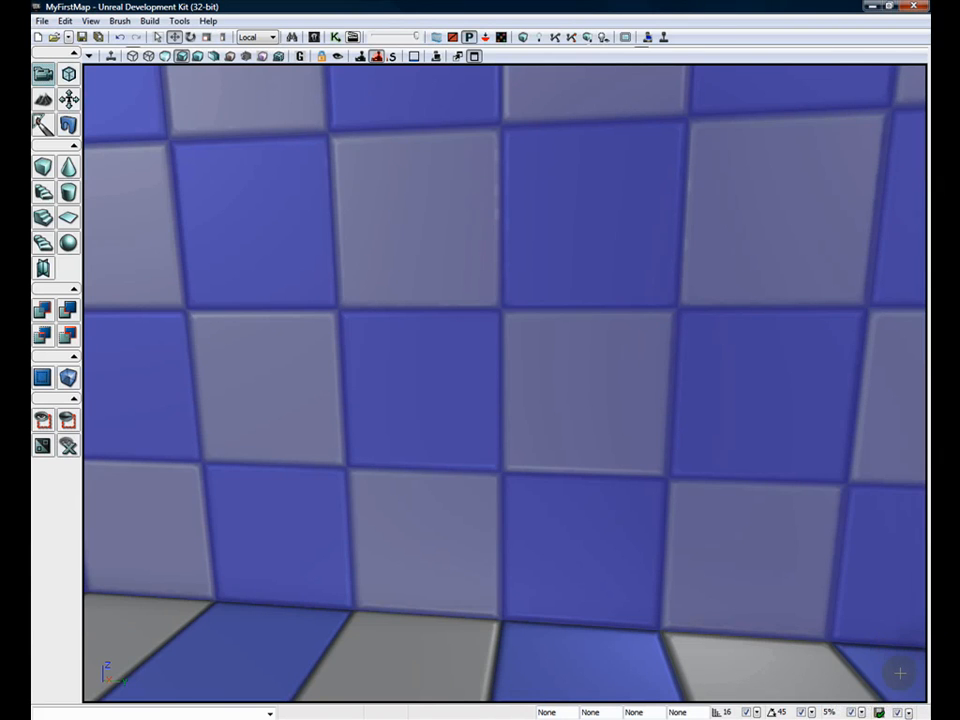
pyautogui.click(756, 712)
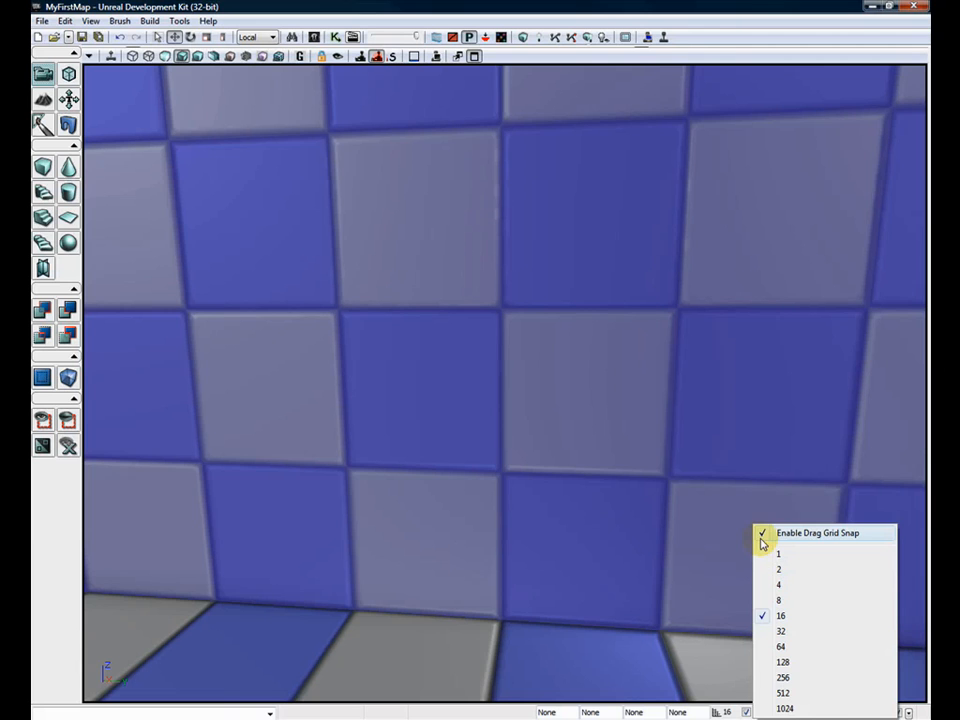
pyautogui.click(765, 533)
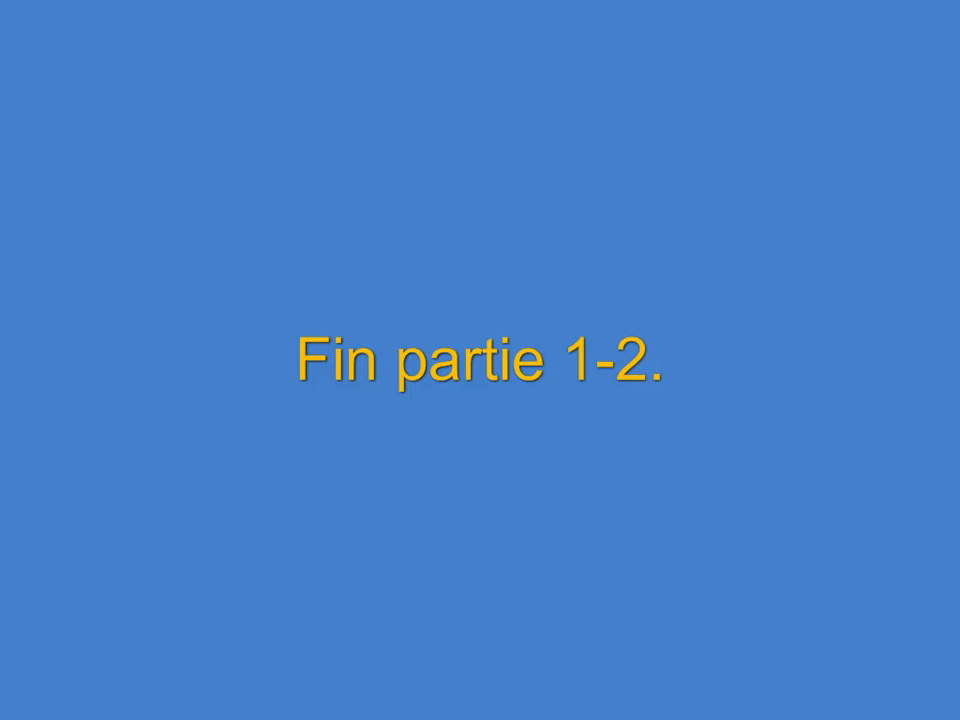